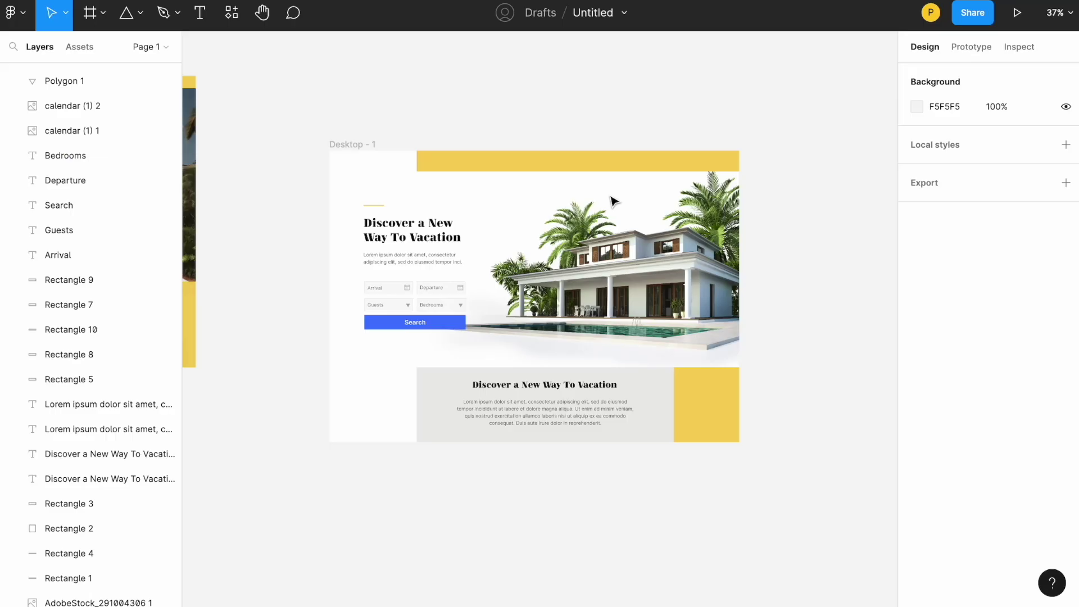
- After showing the Illustrator logo, select the yellow top bar and the heading text box in the Figma draft
{"action": "left_click", "coordinate": [596, 161]}
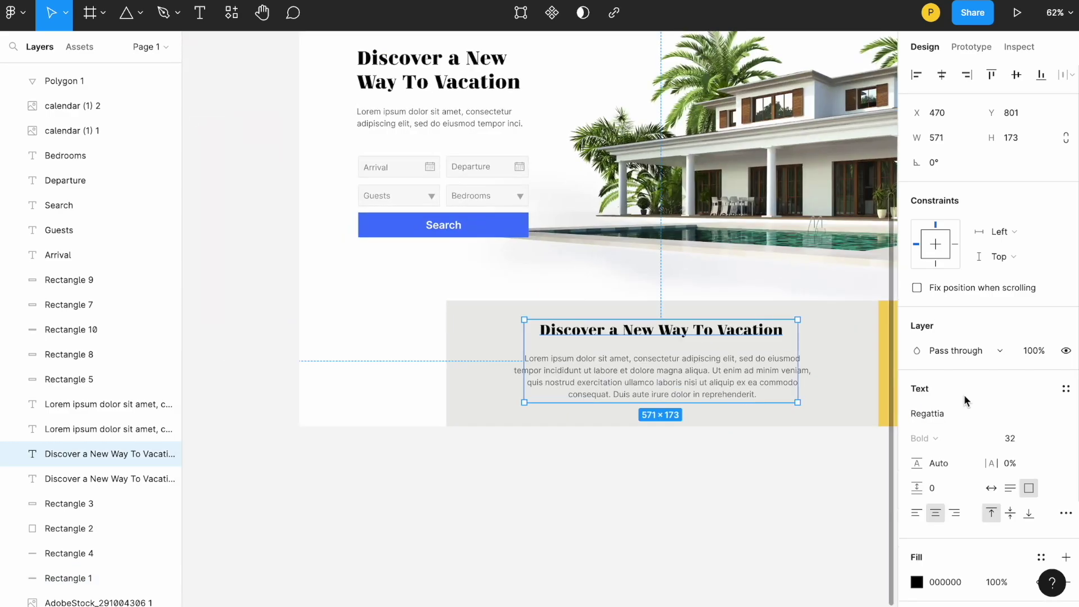
{"action": "left_click", "coordinate": [1010, 439]}
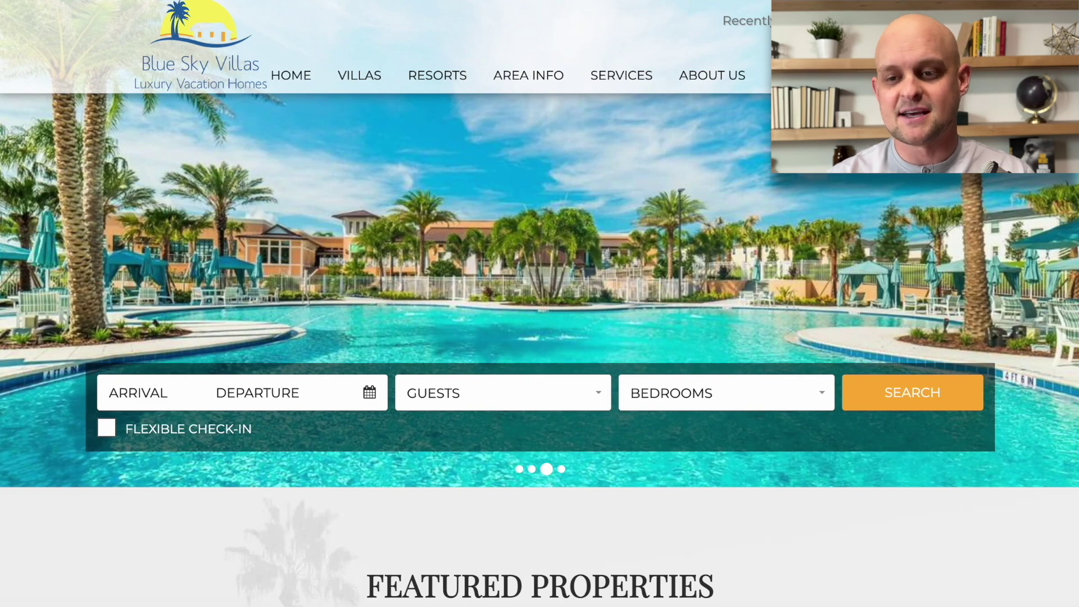
- Scroll through the Blue Sky Villas site's hero, properties and service sections, then back to the top
{"action": "scroll", "coordinate": [1041, 325], "scroll_direction": "down", "scroll_amount": 5}
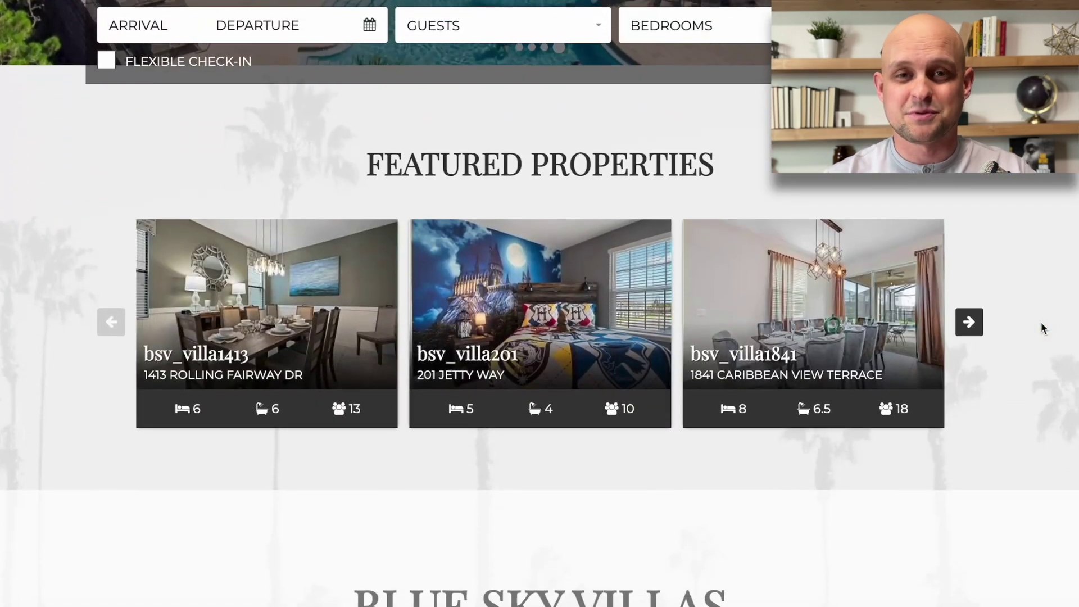
{"action": "scroll", "coordinate": [1041, 324], "scroll_direction": "down", "scroll_amount": 10}
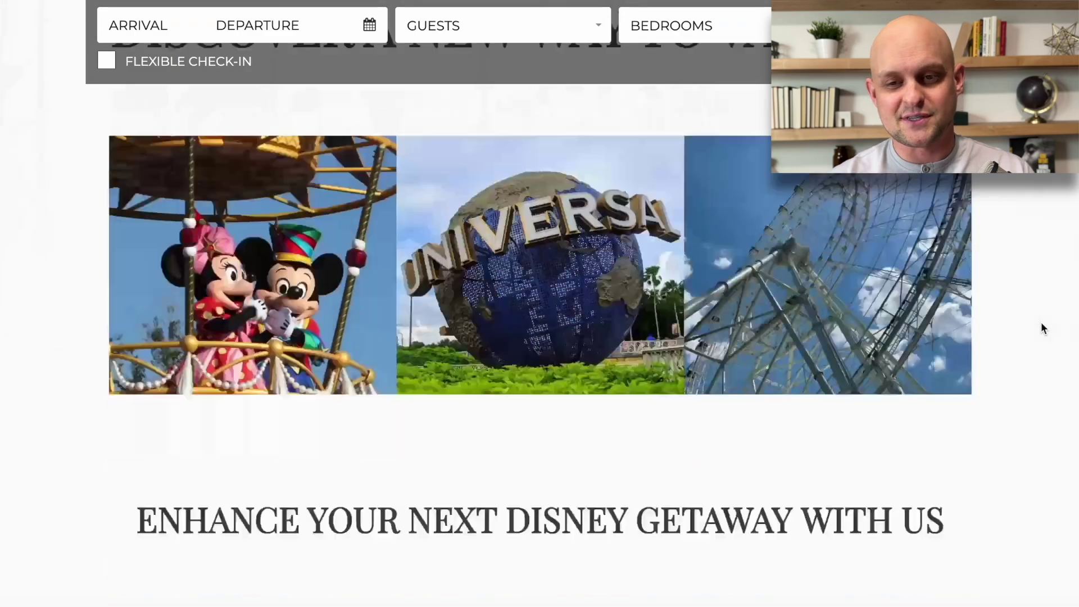
{"action": "scroll", "coordinate": [1041, 321], "scroll_direction": "down", "scroll_amount": 8}
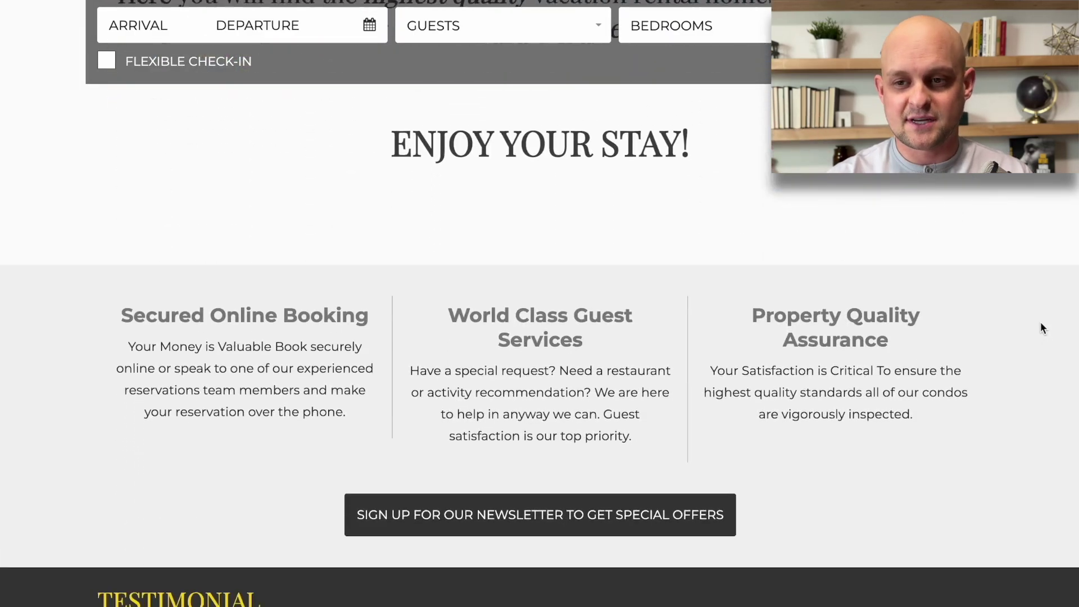
{"action": "scroll", "coordinate": [1040, 322], "scroll_direction": "up", "scroll_amount": 4}
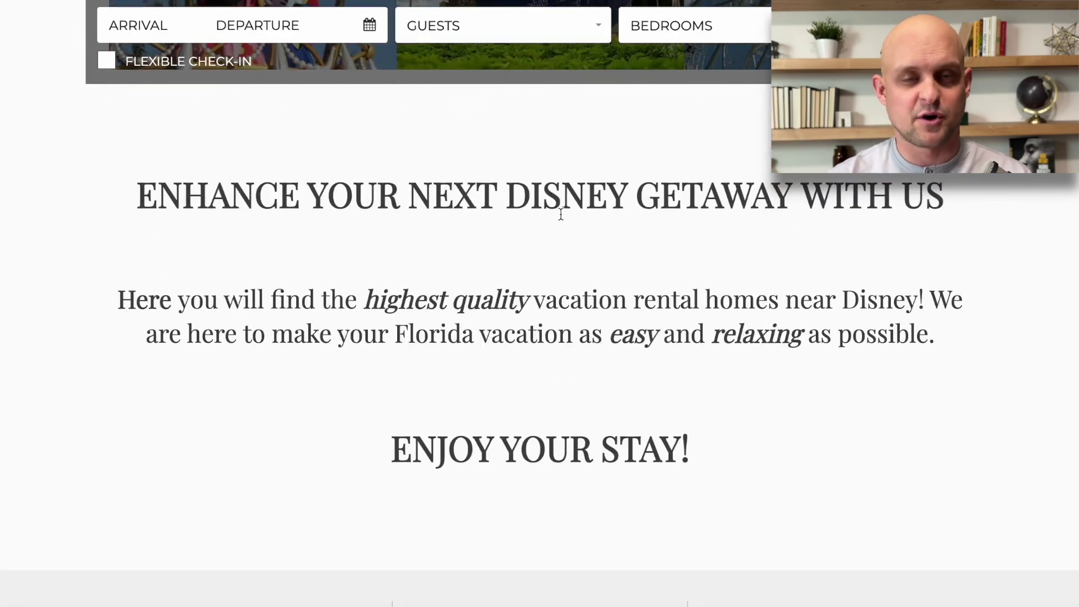
{"action": "scroll", "coordinate": [1041, 323], "scroll_direction": "up", "scroll_amount": 12}
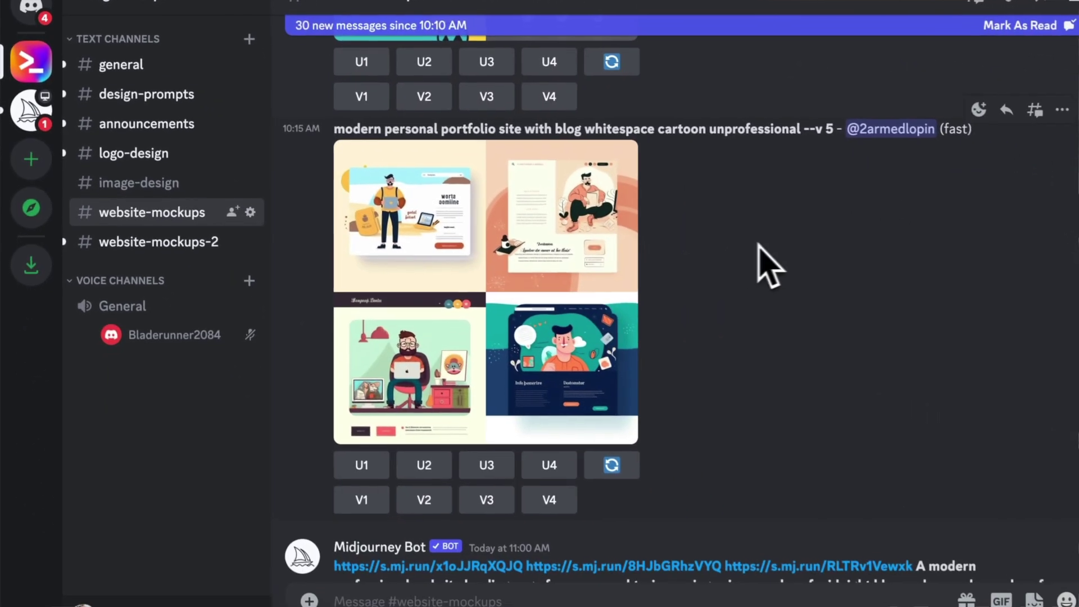
- Scroll up through earlier Midjourney website mockups in #website-mockups, then back down
{"action": "scroll", "coordinate": [768, 261], "scroll_direction": "up", "scroll_amount": 6}
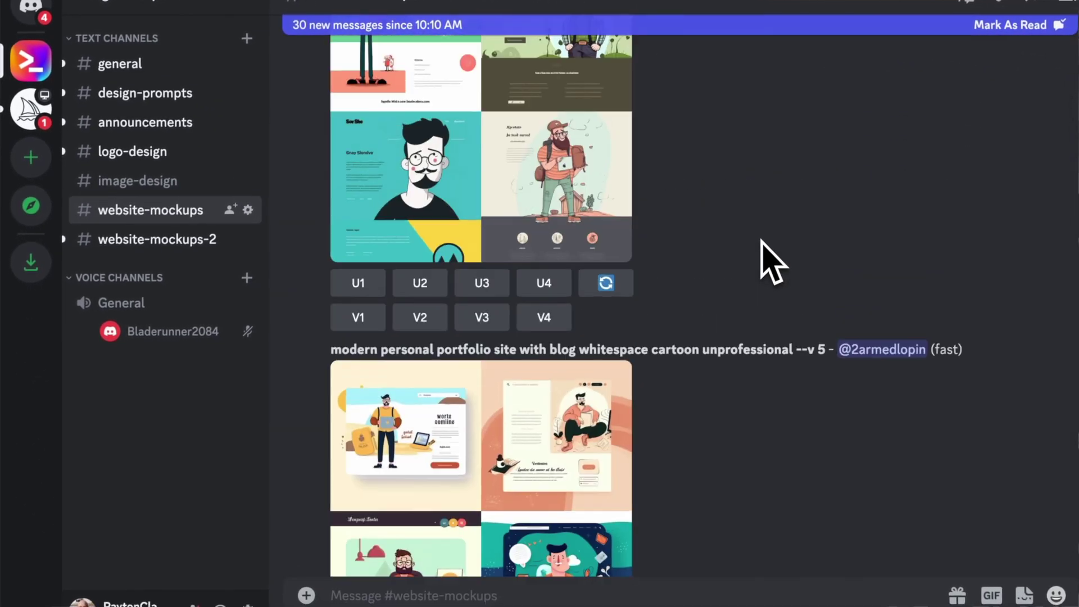
{"action": "scroll", "coordinate": [768, 260], "scroll_direction": "up", "scroll_amount": 10}
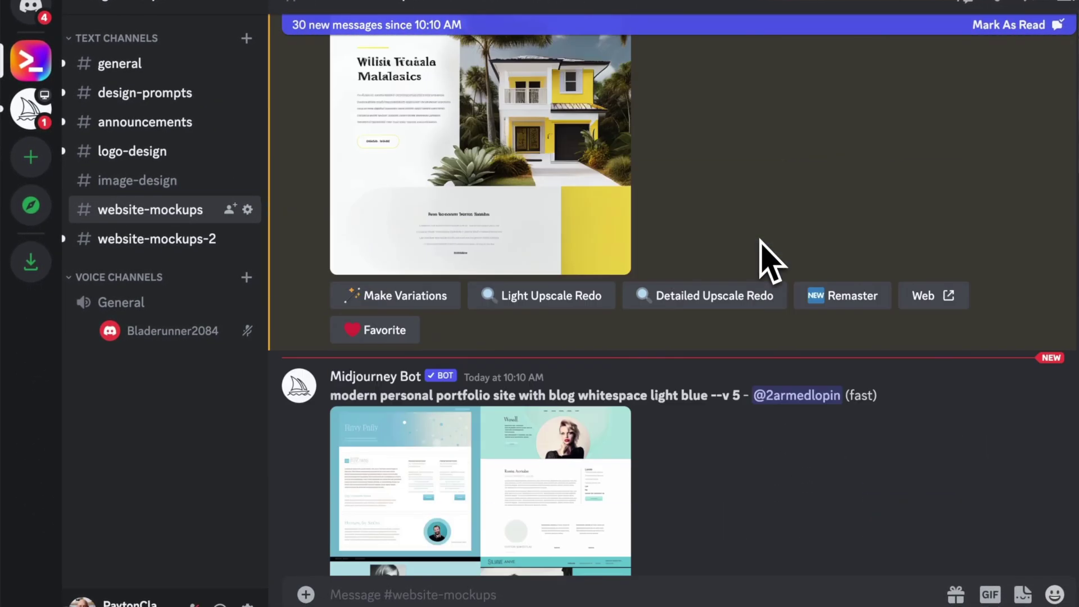
{"action": "scroll", "coordinate": [760, 239], "scroll_direction": "up", "scroll_amount": 7}
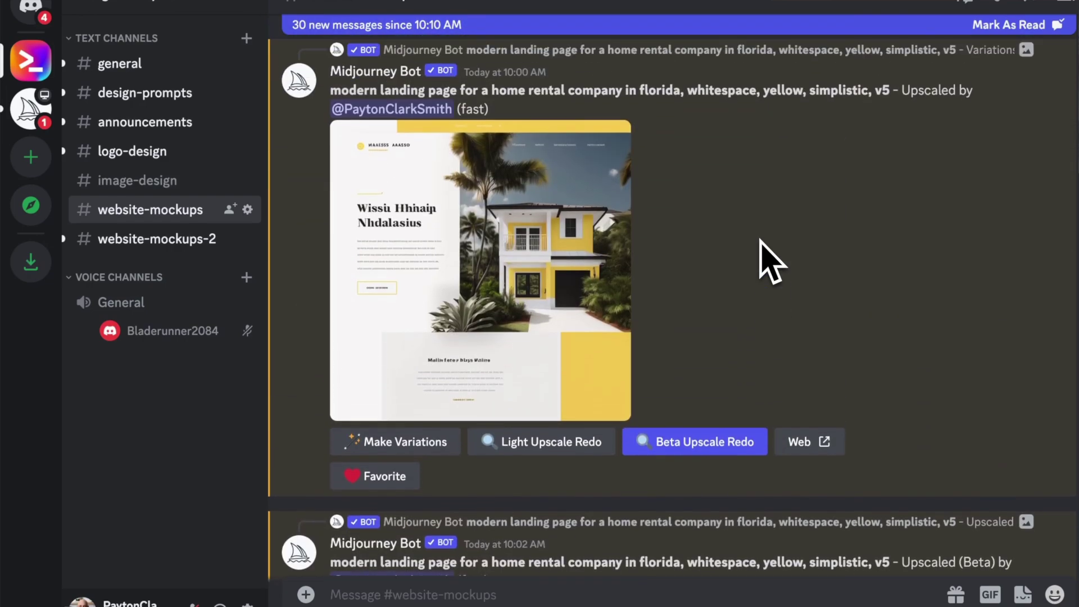
{"action": "scroll", "coordinate": [760, 239], "scroll_direction": "up", "scroll_amount": 10}
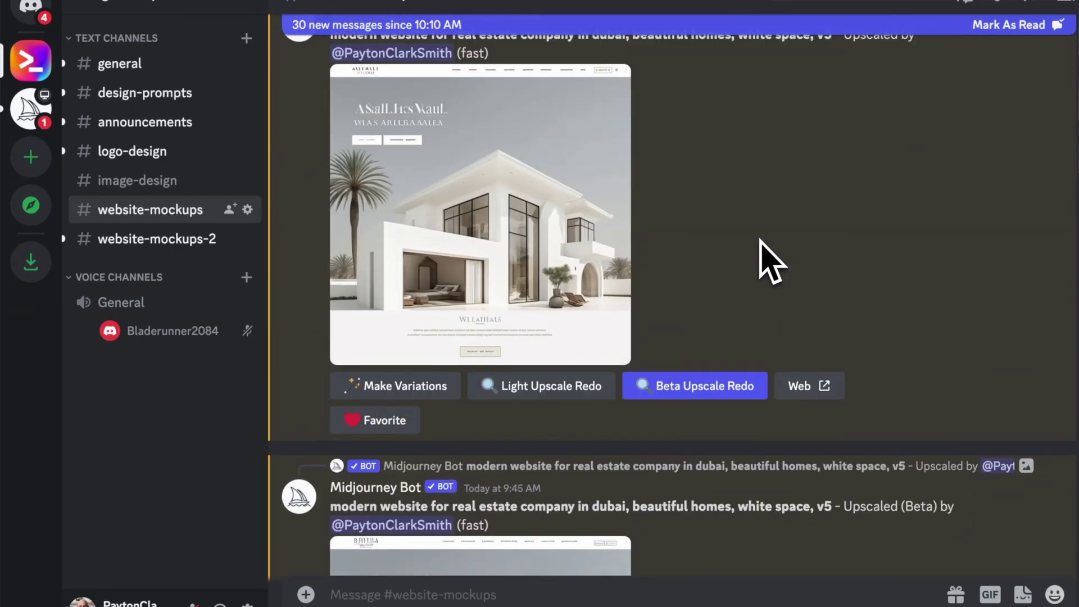
{"action": "scroll", "coordinate": [760, 238], "scroll_direction": "down", "scroll_amount": 15}
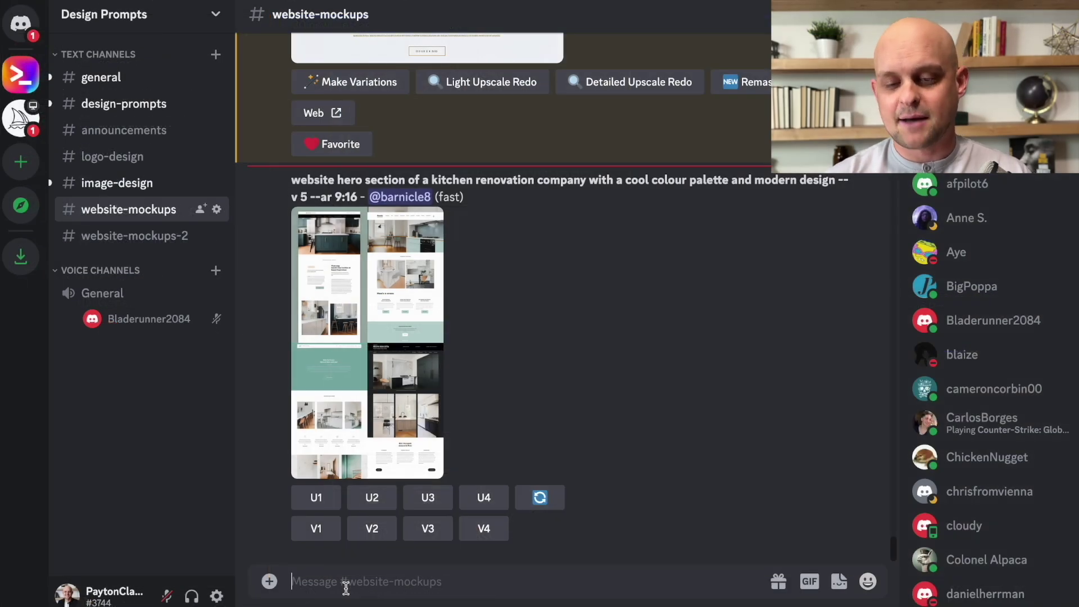
- Run /imagine for a modern Florida vacation rental landing page, whitespace, yellow orange, and view the grid enlarged
{"action": "left_click", "coordinate": [346, 585]}
{"action": "type", "text": "/imagin"}
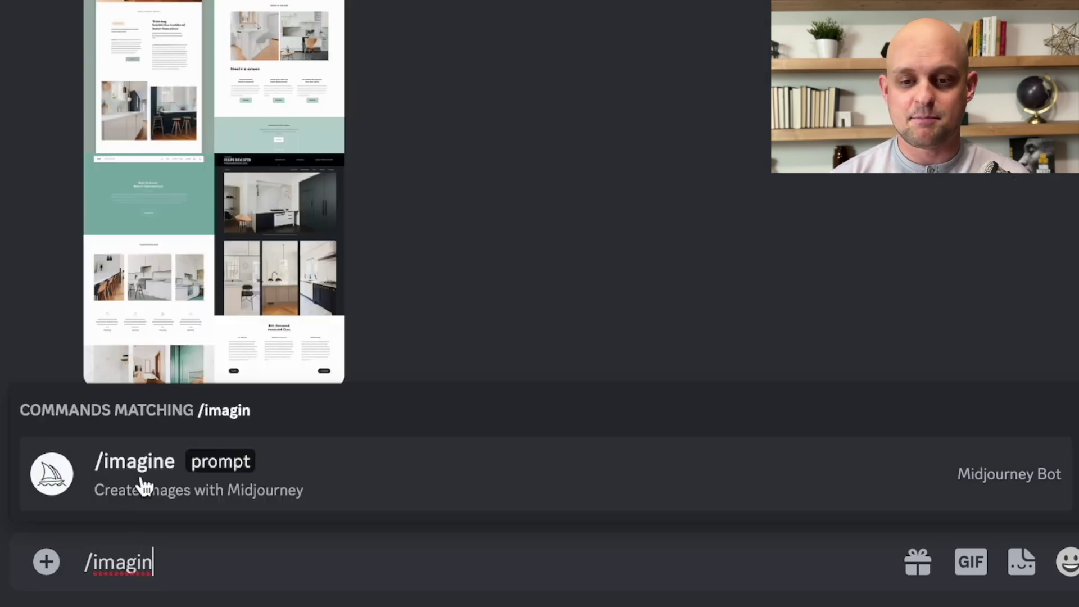
{"action": "left_click", "coordinate": [140, 475]}
{"action": "type", "text": "modern landing page for a"}
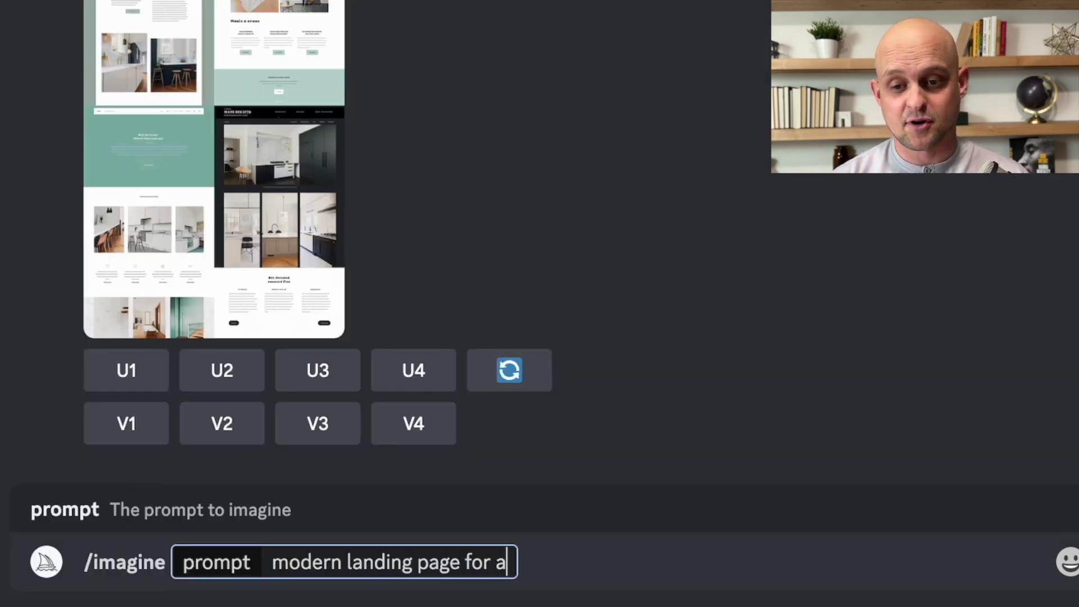
{"action": "type", "text": " vacation rental company in florida,"}
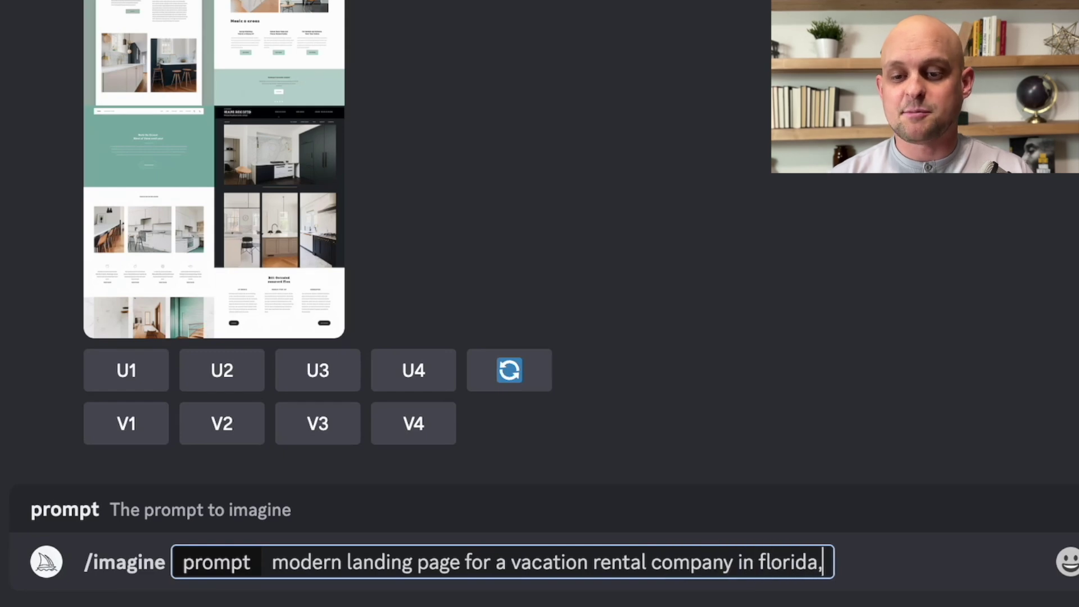
{"action": "type", "text": " whitespace, yellow orange, v5"}
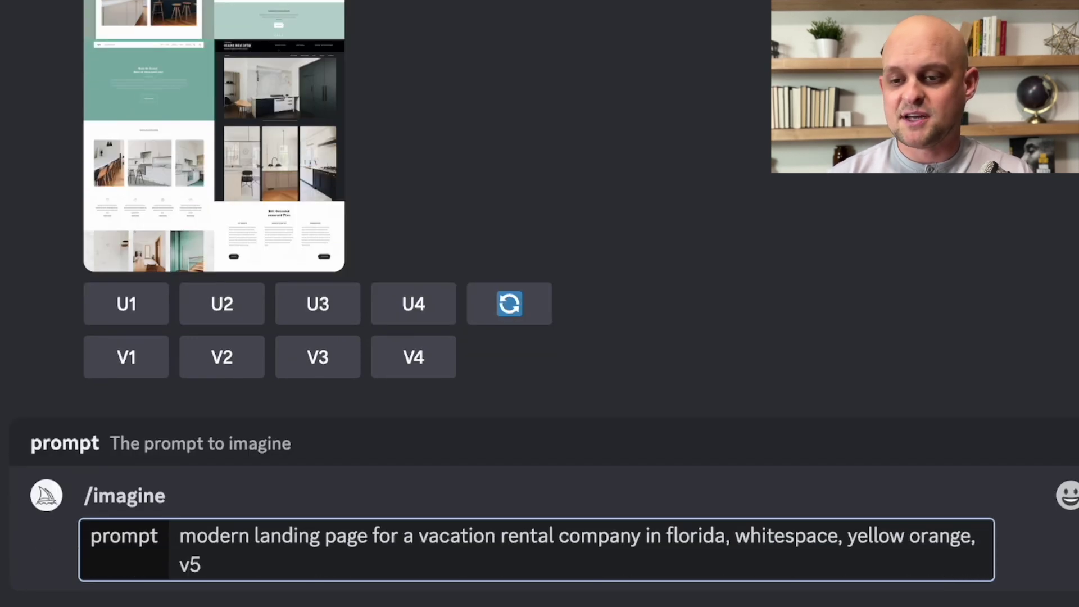
{"action": "key", "text": "Return"}
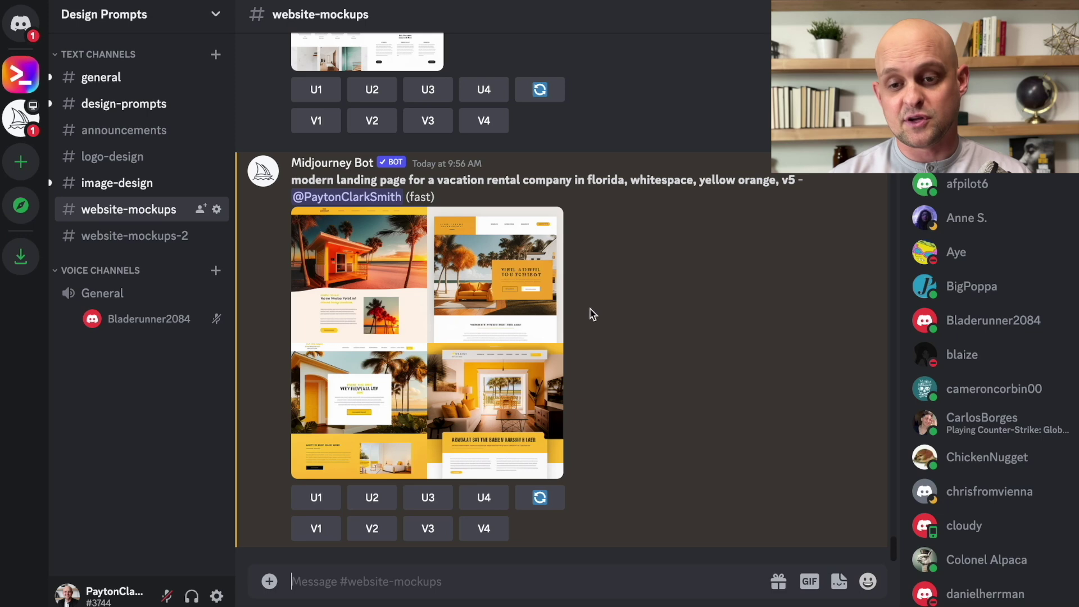
{"action": "left_click", "coordinate": [525, 289]}
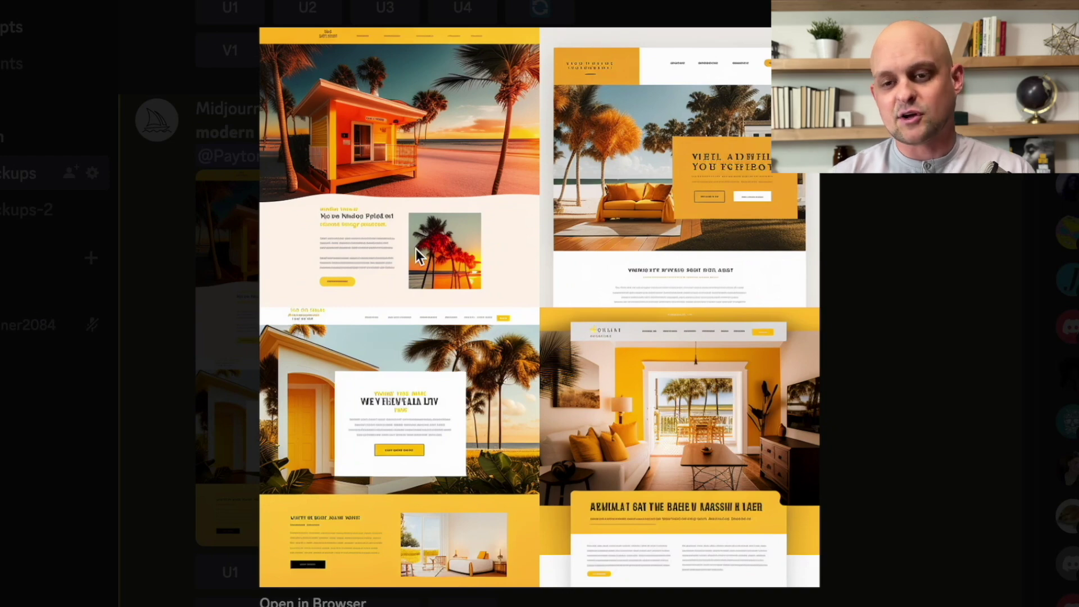
{"action": "left_click", "coordinate": [861, 242]}
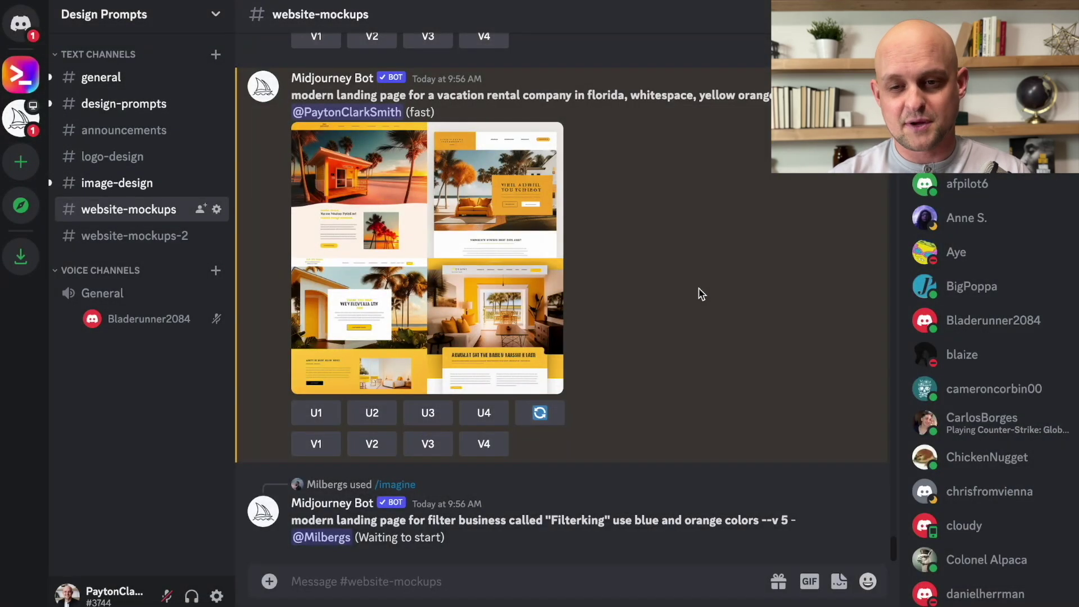
- Copy the previous landing page prompt into a new /imagine command
{"action": "scroll", "coordinate": [702, 293], "scroll_direction": "up", "scroll_amount": 2}
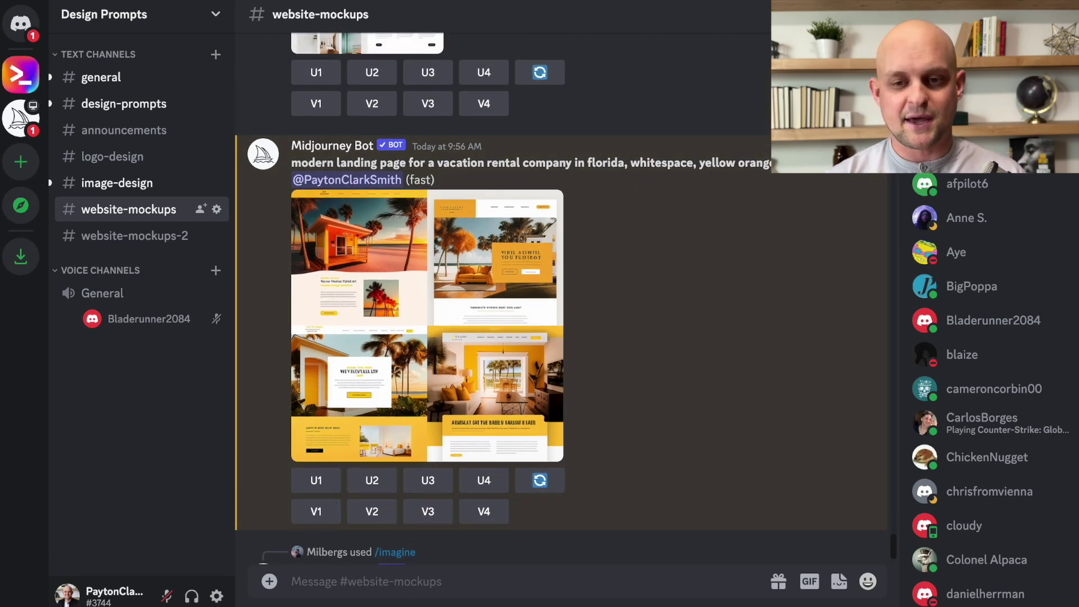
{"action": "left_click_drag", "start_coordinate": [771, 163], "coordinate": [294, 158]}
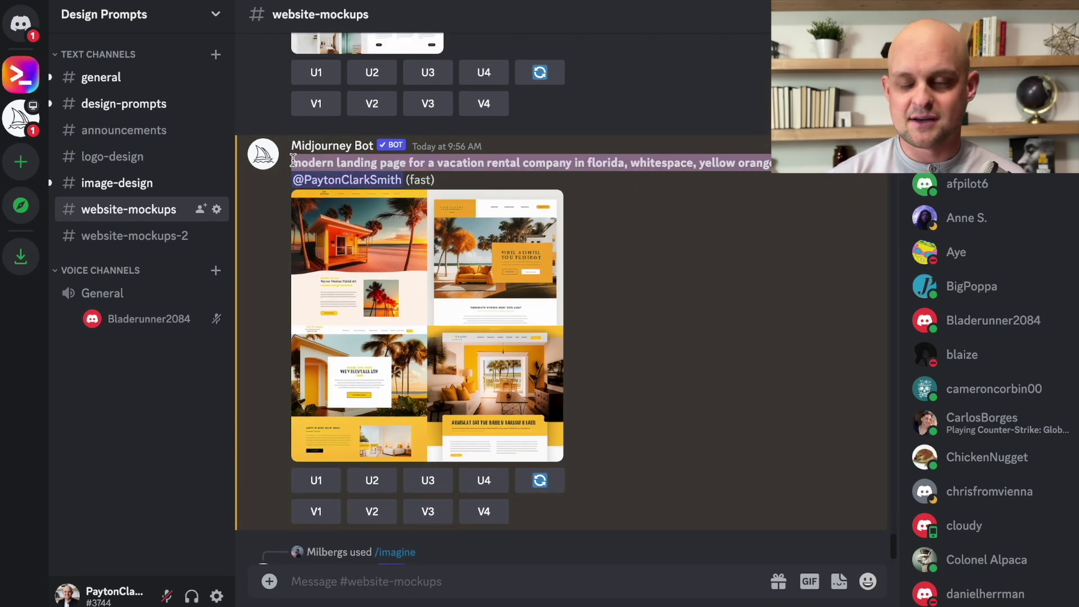
{"action": "left_click", "coordinate": [315, 578]}
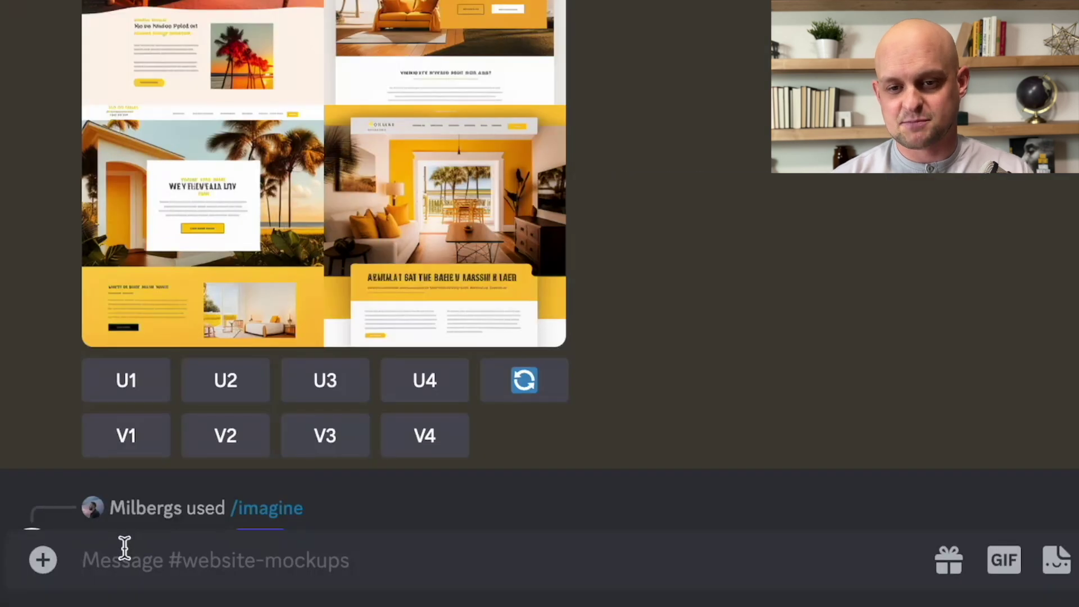
{"action": "type", "text": "/imag"}
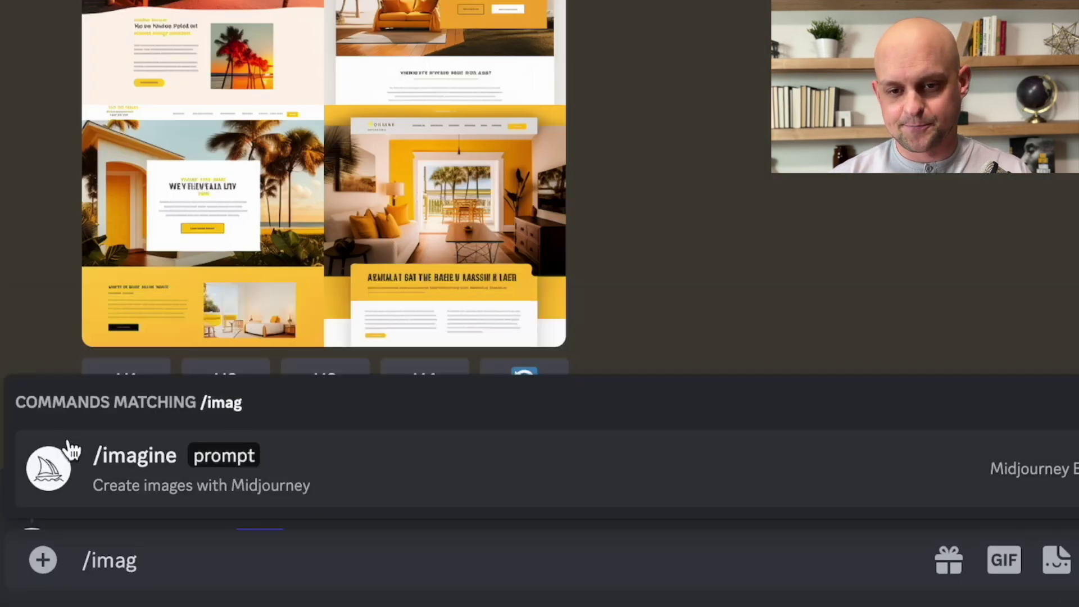
{"action": "left_click", "coordinate": [107, 464]}
{"action": "type", "text": "modern landing page for a vacation rental company in florida, whitespace, yellow orange, v5"}
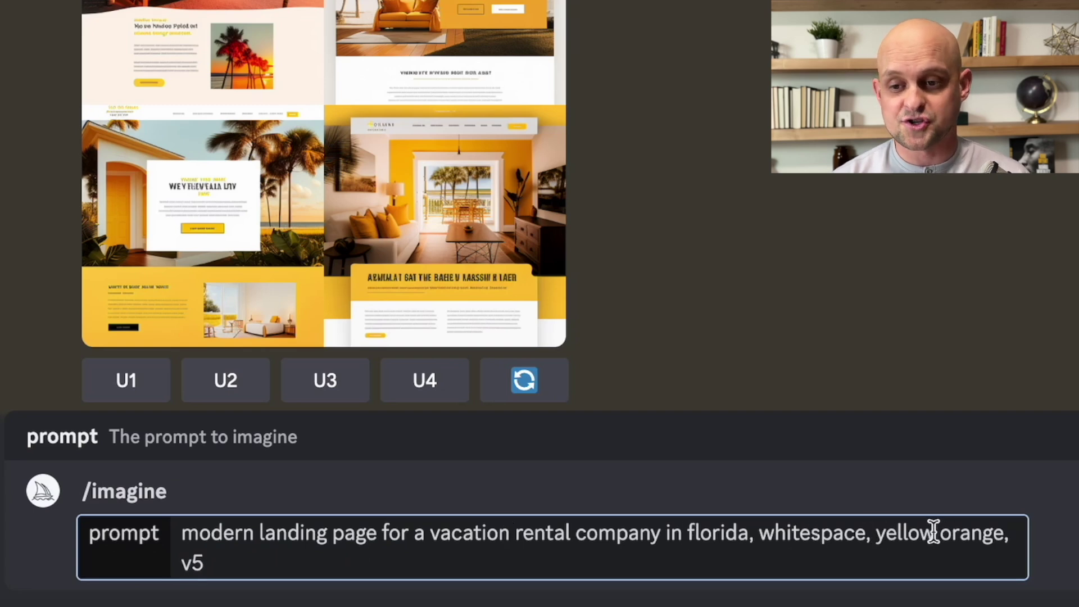
- Remove 'orange', add 'simplistic,', change 'vacation' to 'home', and submit the prompt
{"action": "left_click_drag", "start_coordinate": [932, 531], "coordinate": [1001, 532]}
{"action": "key", "text": "BackSpace"}
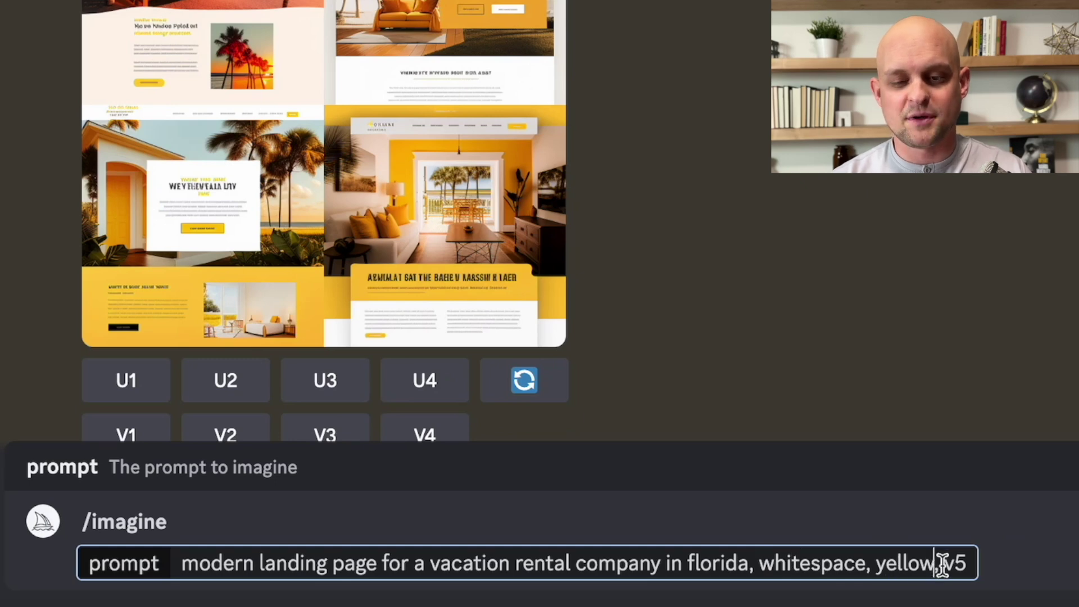
{"action": "type", "text": "simplistic"}
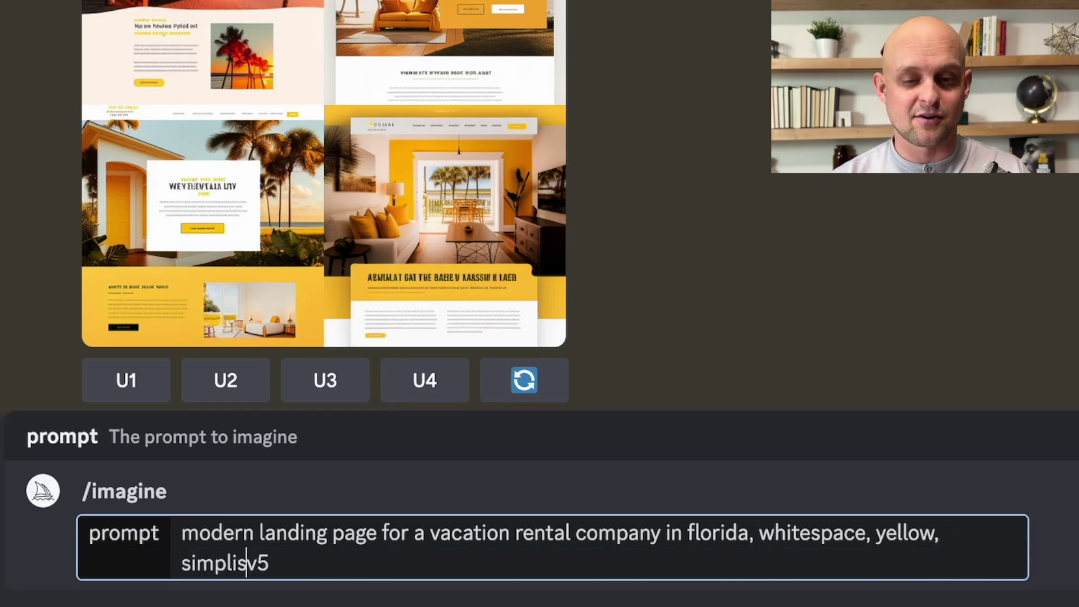
{"action": "type", "text": ","}
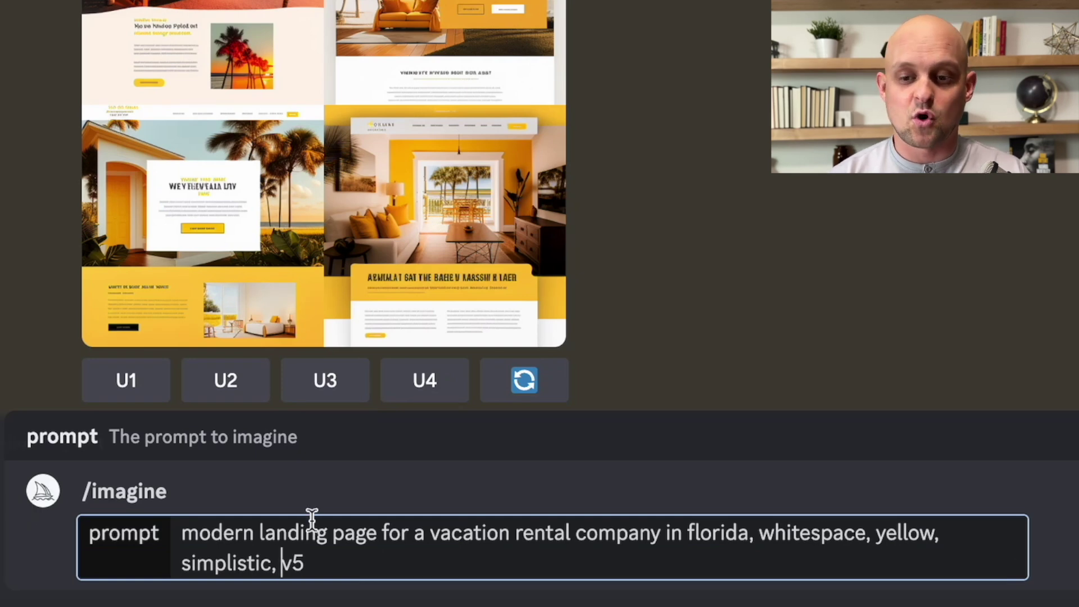
{"action": "left_click_drag", "start_coordinate": [510, 531], "coordinate": [429, 530]}
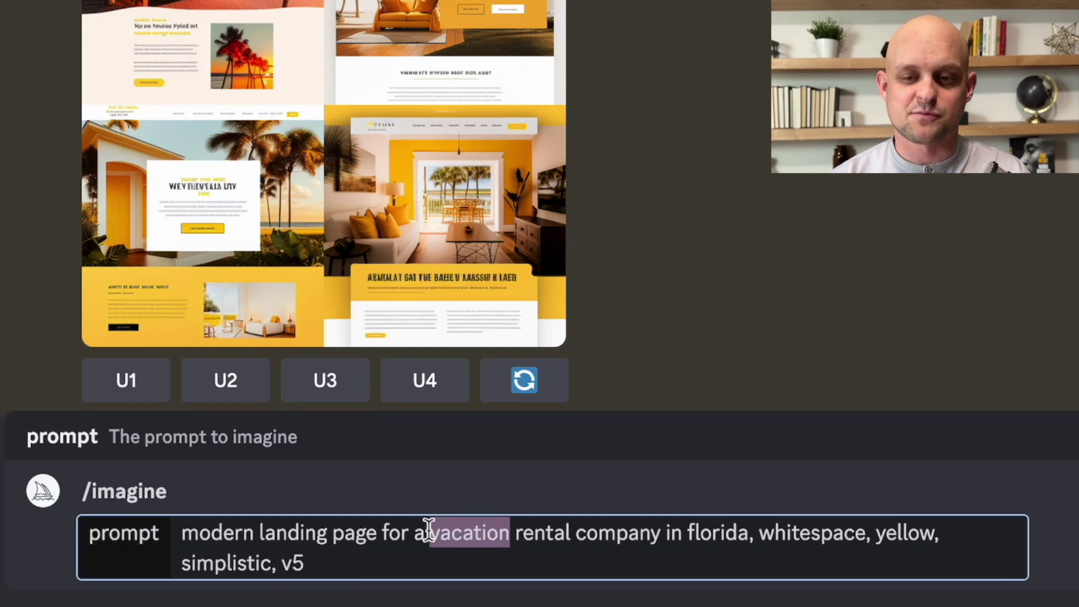
{"action": "type", "text": "home"}
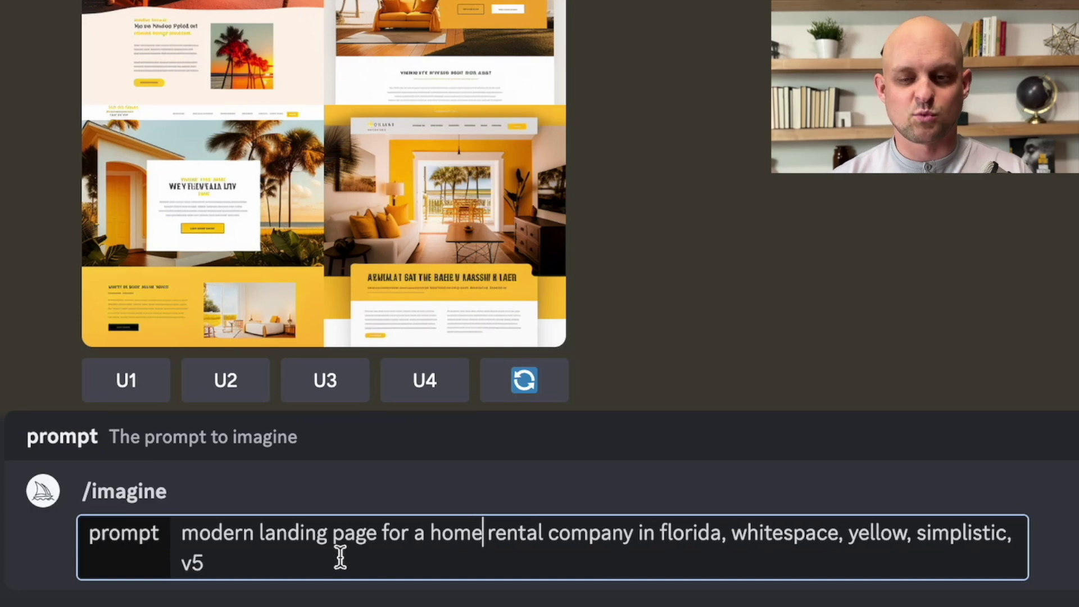
{"action": "key", "text": "Return"}
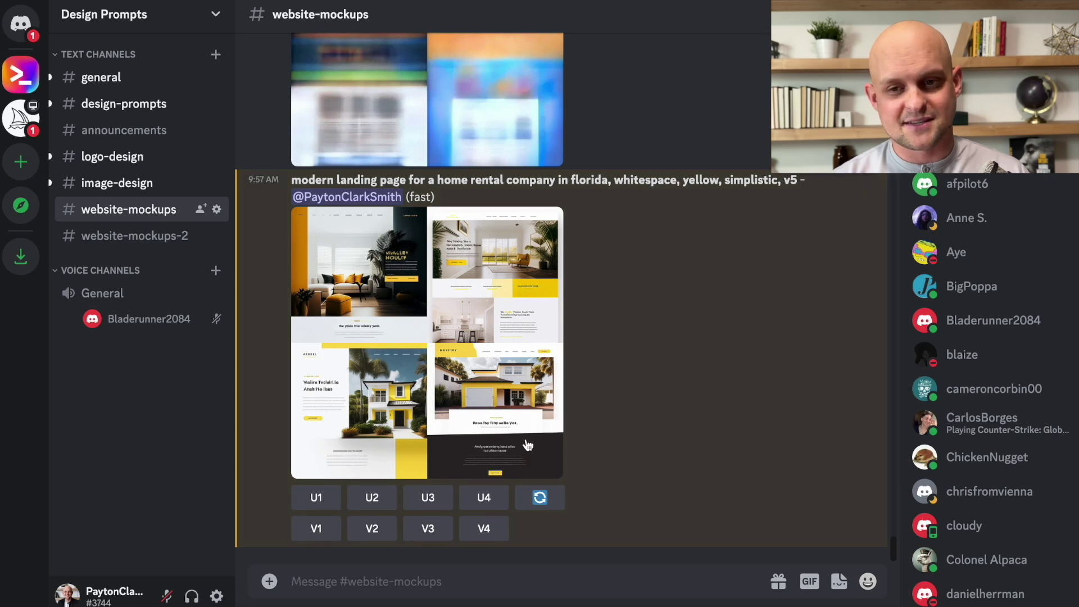
{"action": "left_click", "coordinate": [535, 297]}
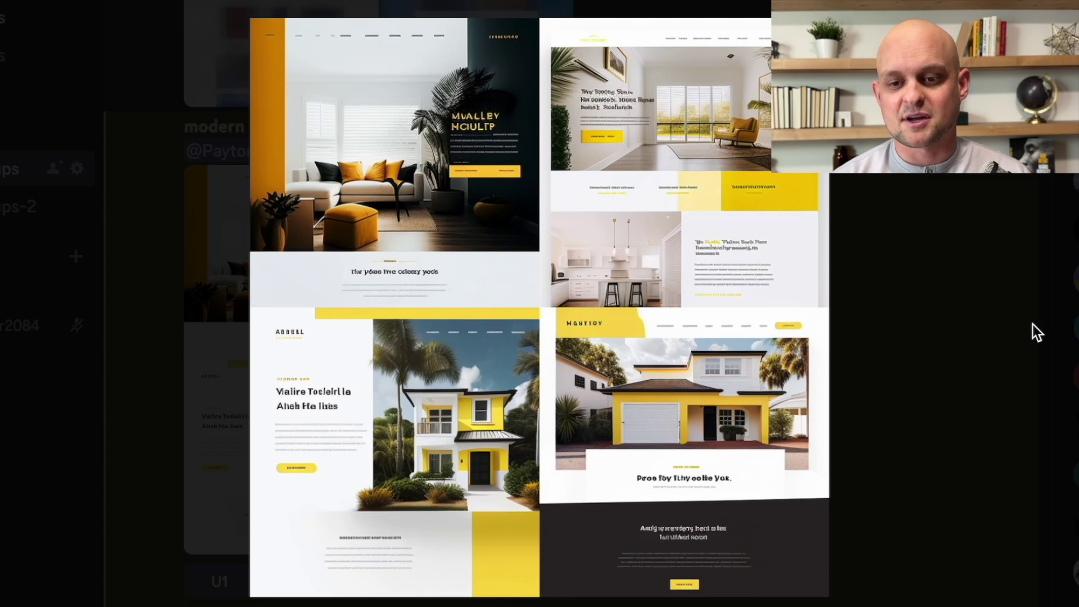
{"action": "left_click", "coordinate": [934, 296]}
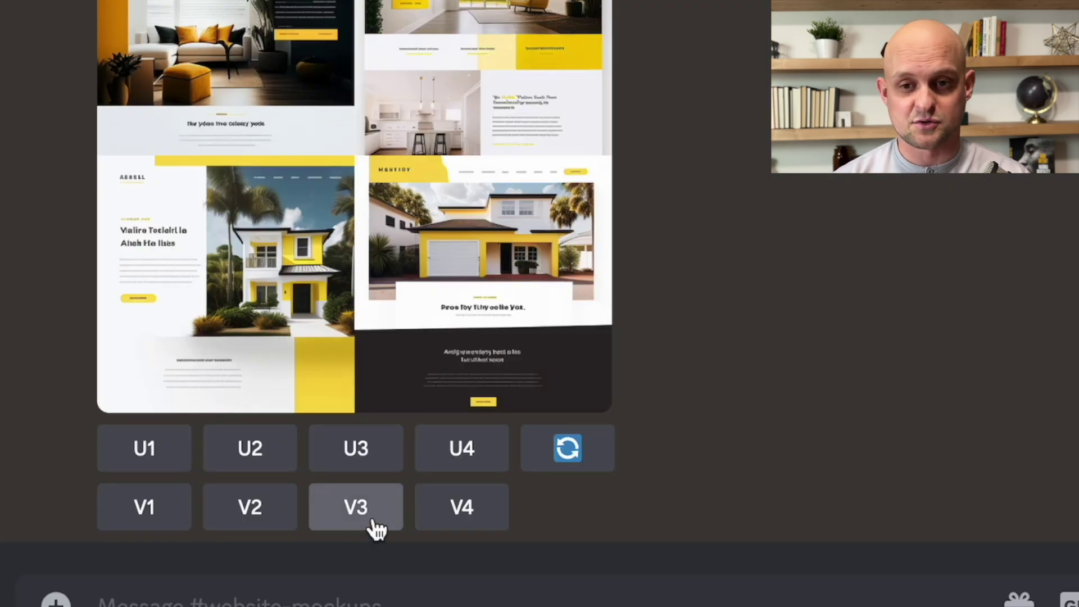
- Request variations of mockups 3 and 1 with V3 and V1
{"action": "left_click", "coordinate": [375, 529]}
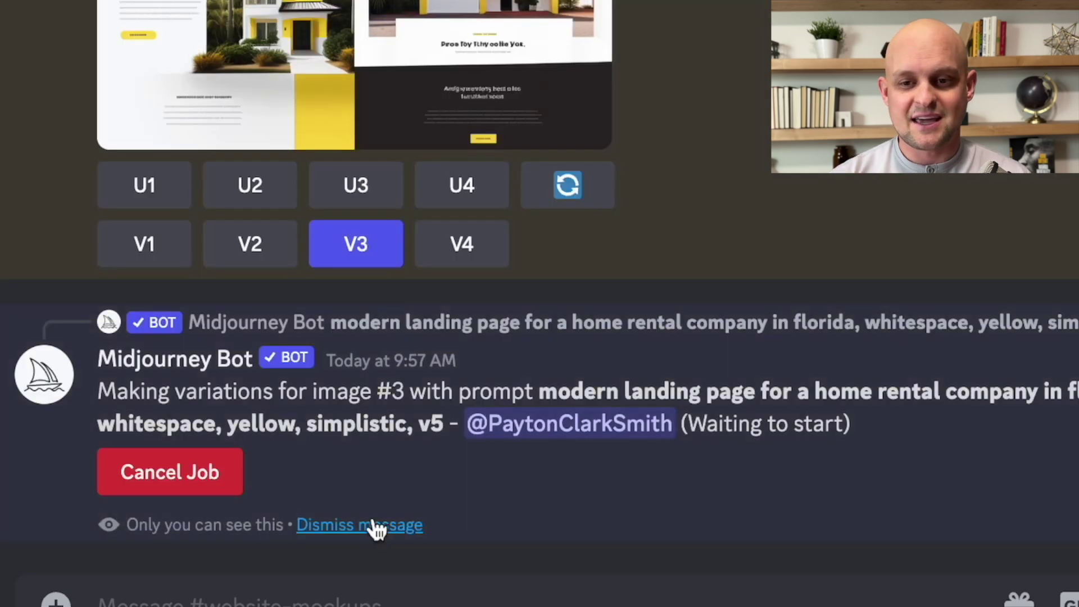
{"action": "left_click", "coordinate": [142, 253]}
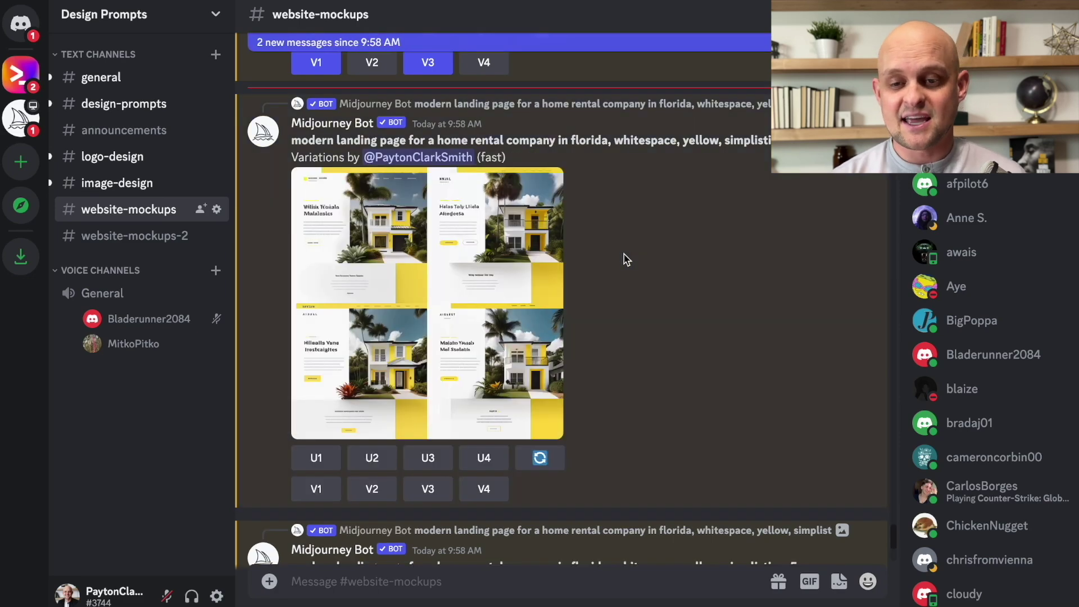
{"action": "left_click", "coordinate": [503, 264]}
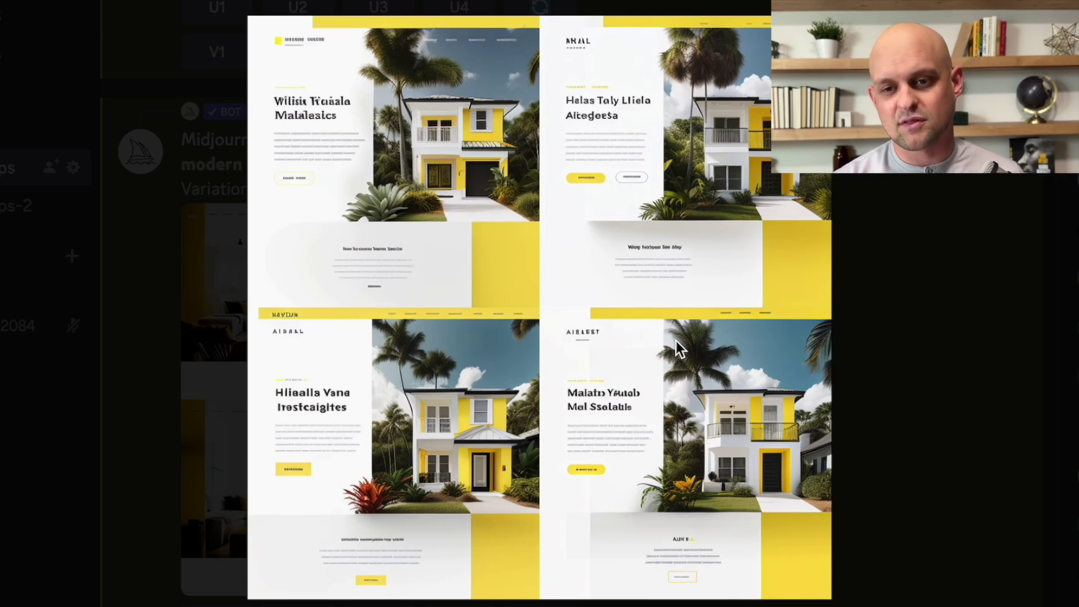
{"action": "left_click", "coordinate": [890, 272]}
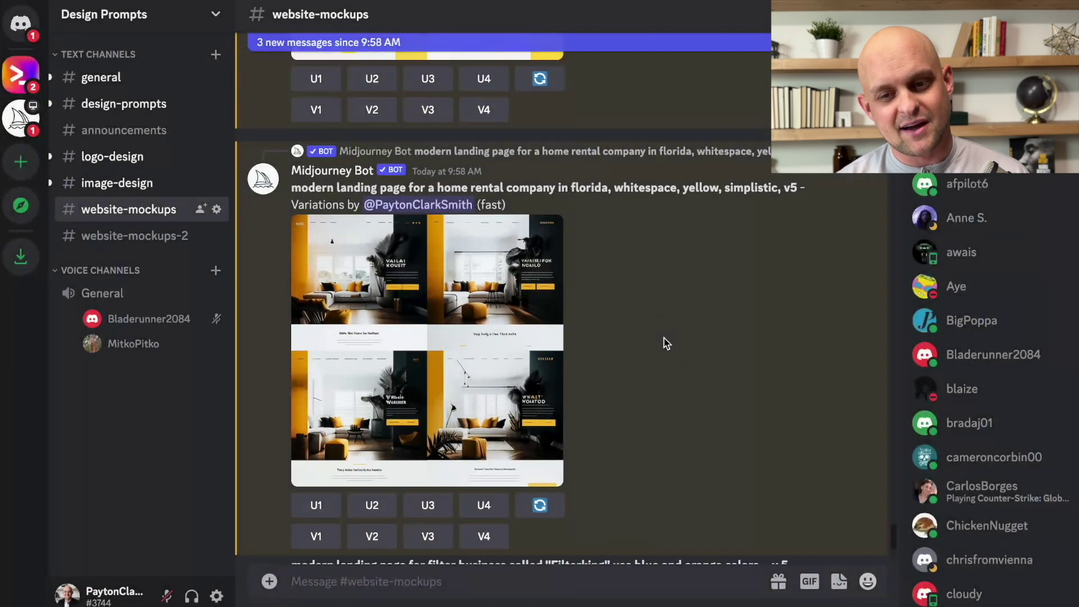
{"action": "left_click", "coordinate": [497, 315]}
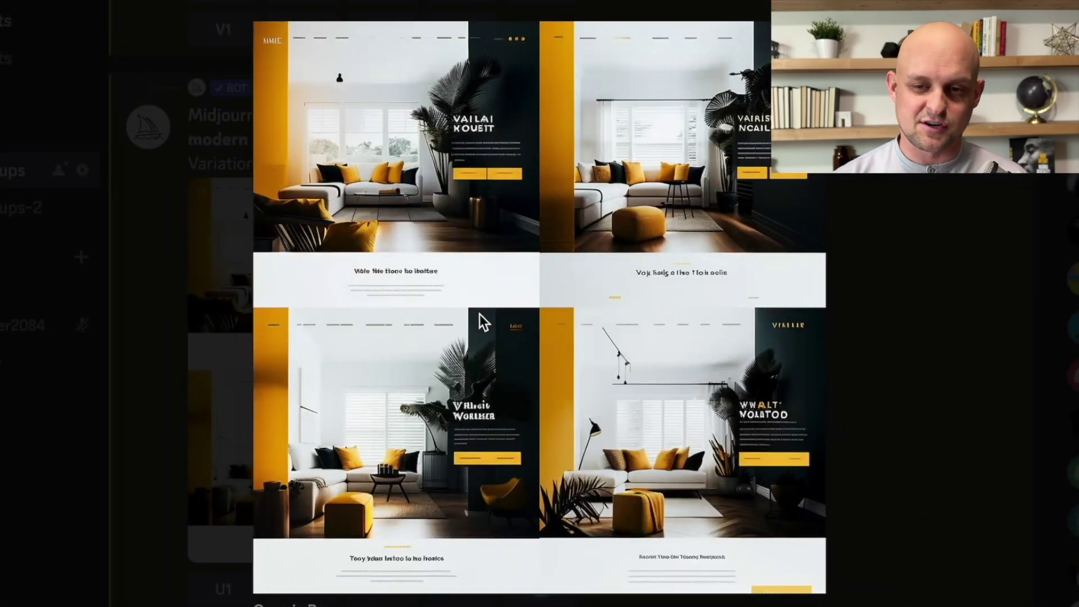
{"action": "left_click", "coordinate": [908, 288]}
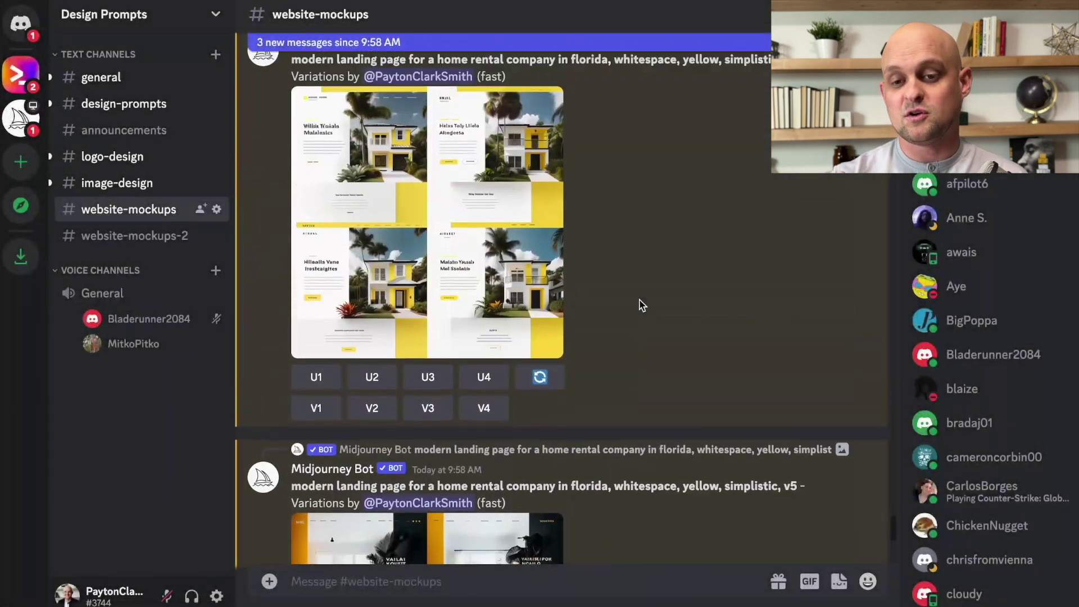
{"action": "scroll", "coordinate": [642, 305], "scroll_direction": "up", "scroll_amount": 1}
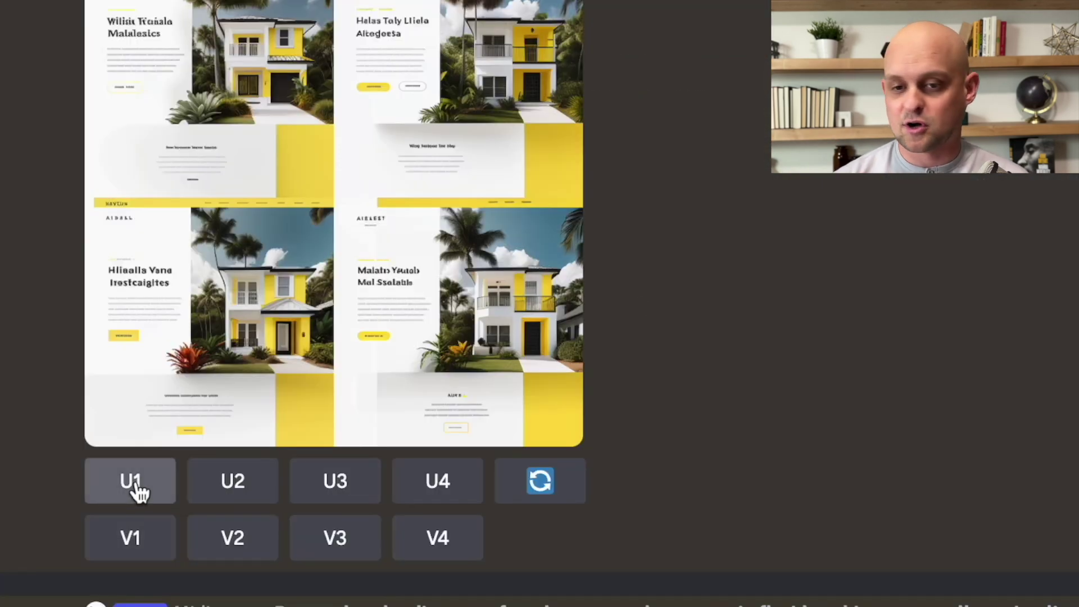
- Upscale variation 1 with U1 and open the upscaled mockup enlarged with its save menu
{"action": "left_click", "coordinate": [138, 489]}
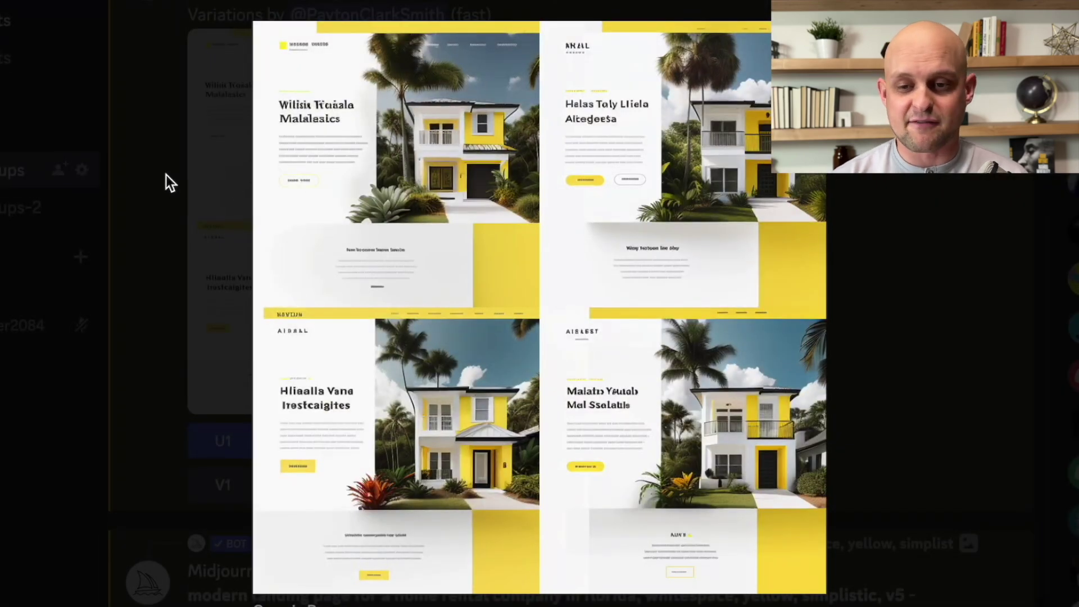
{"action": "left_click", "coordinate": [167, 174]}
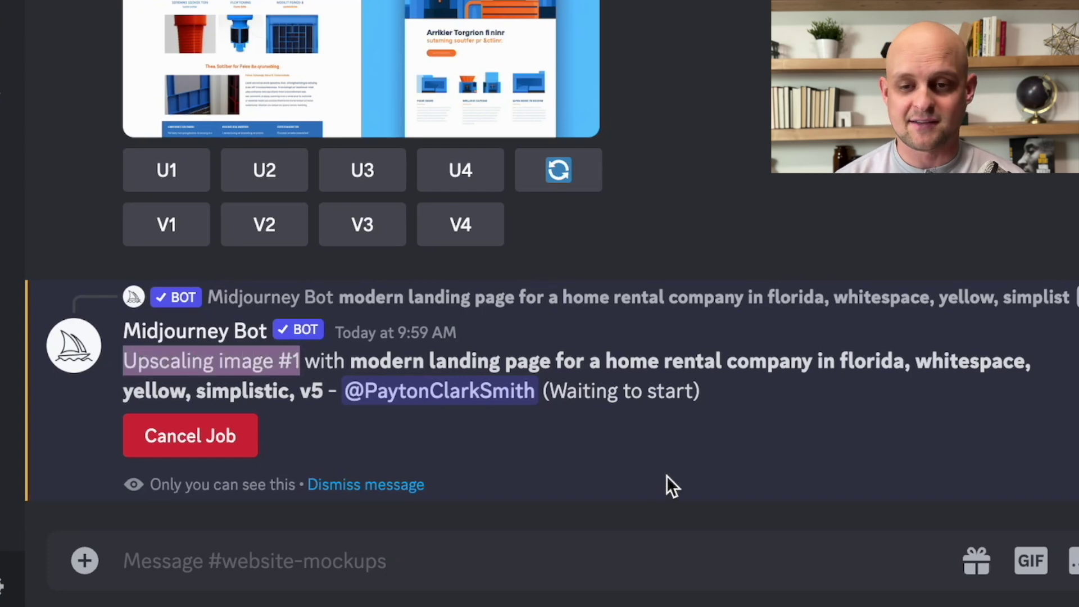
{"action": "left_click", "coordinate": [710, 450]}
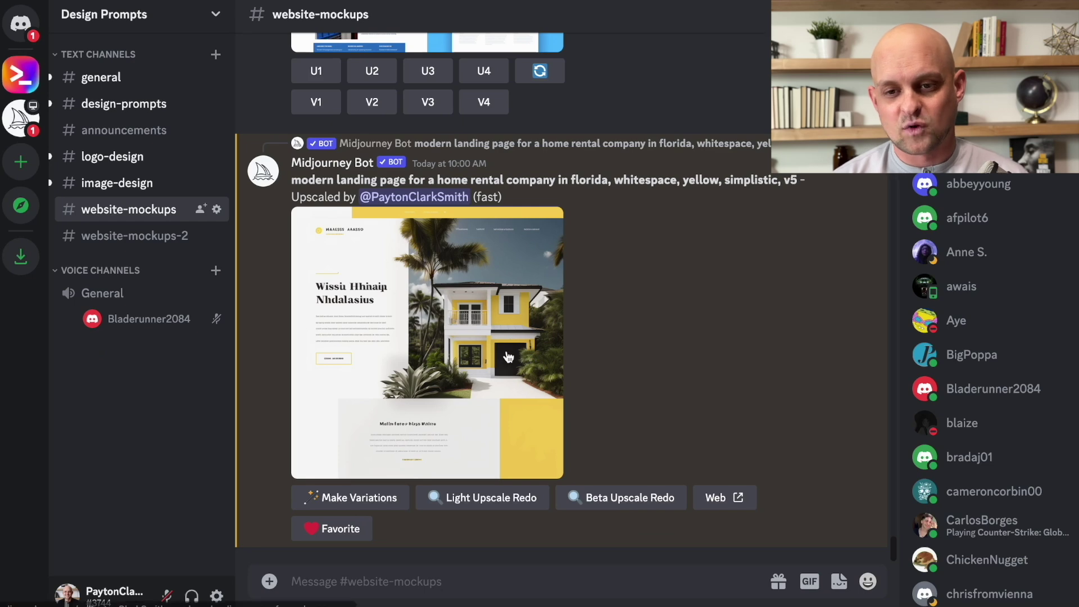
{"action": "left_click", "coordinate": [509, 358]}
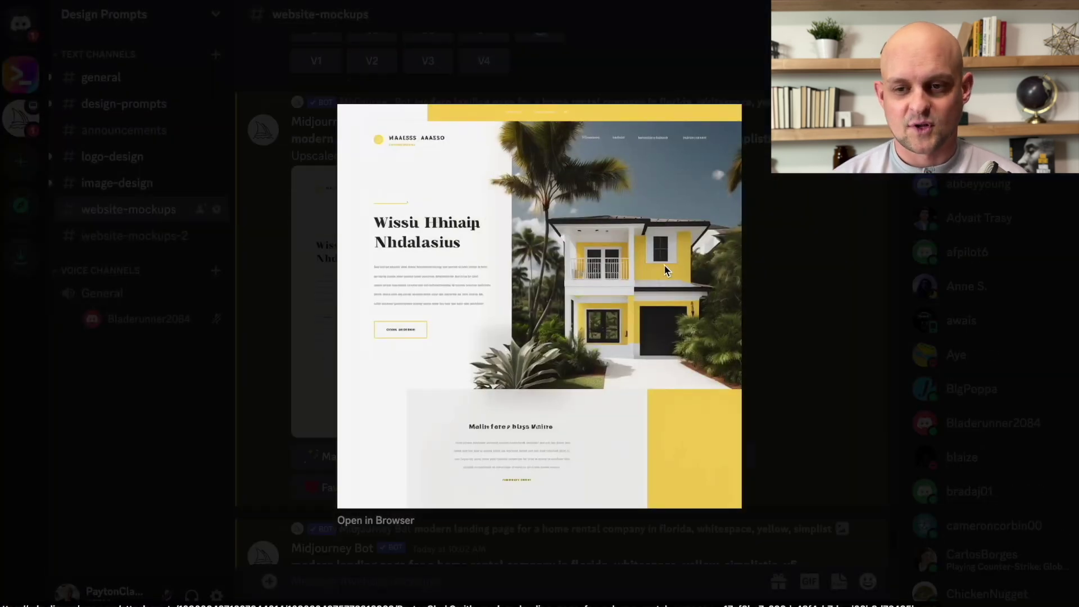
{"action": "right_click", "coordinate": [606, 269]}
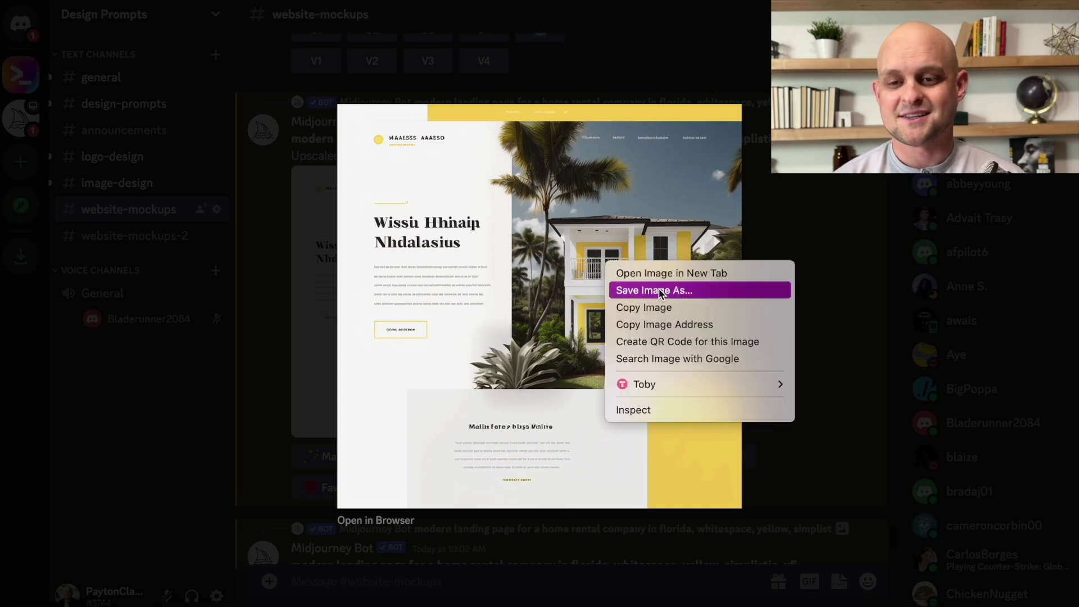
- Save the upscaled mockup image as a PNG on the Desktop and dismiss the download bar
{"action": "left_click", "coordinate": [659, 289]}
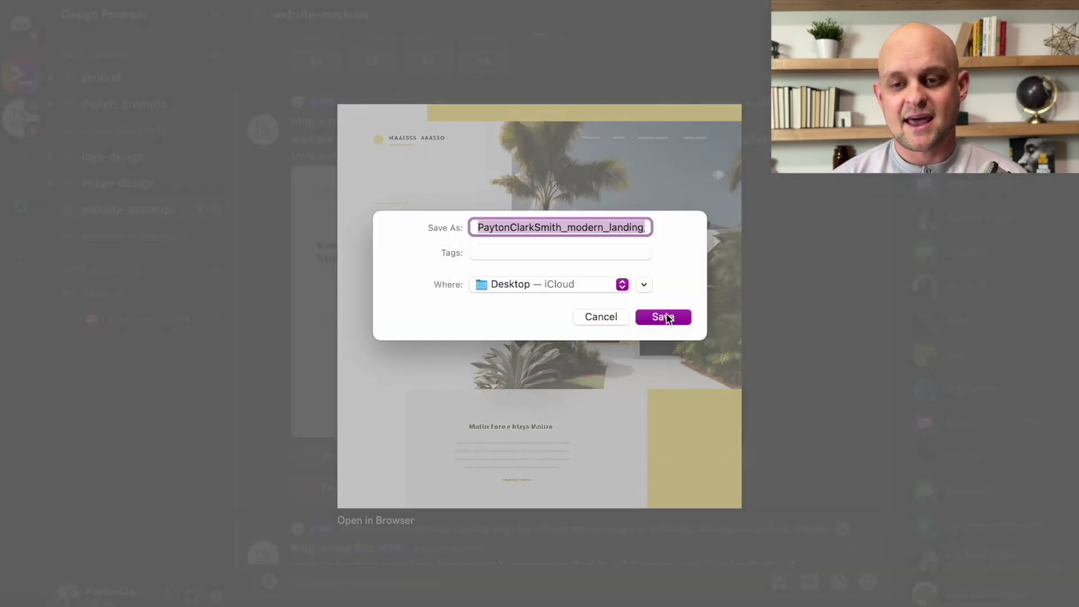
{"action": "left_click", "coordinate": [663, 317]}
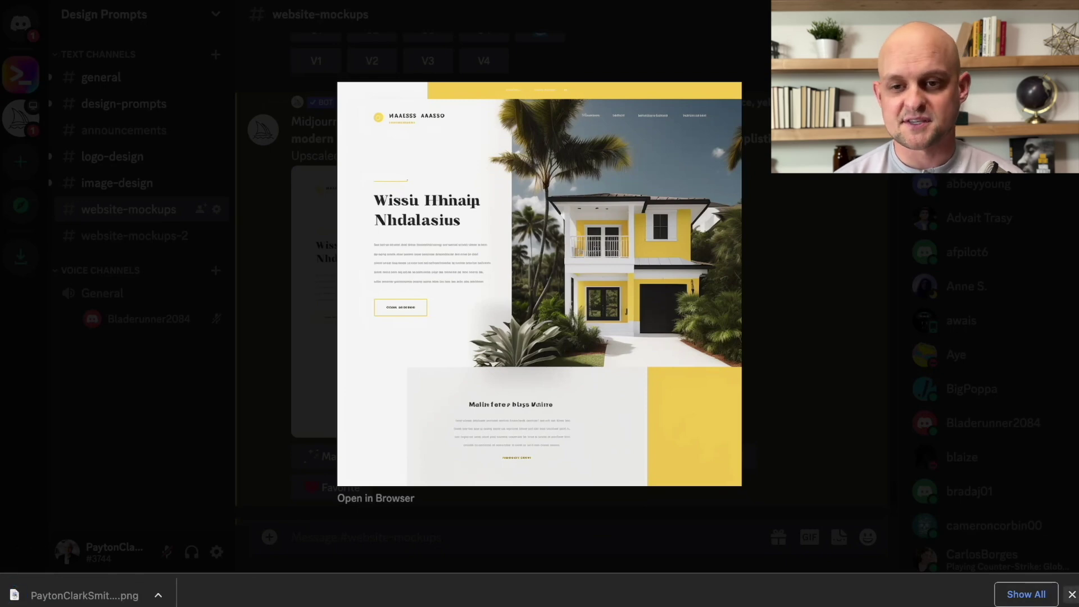
{"action": "left_click", "coordinate": [1071, 591]}
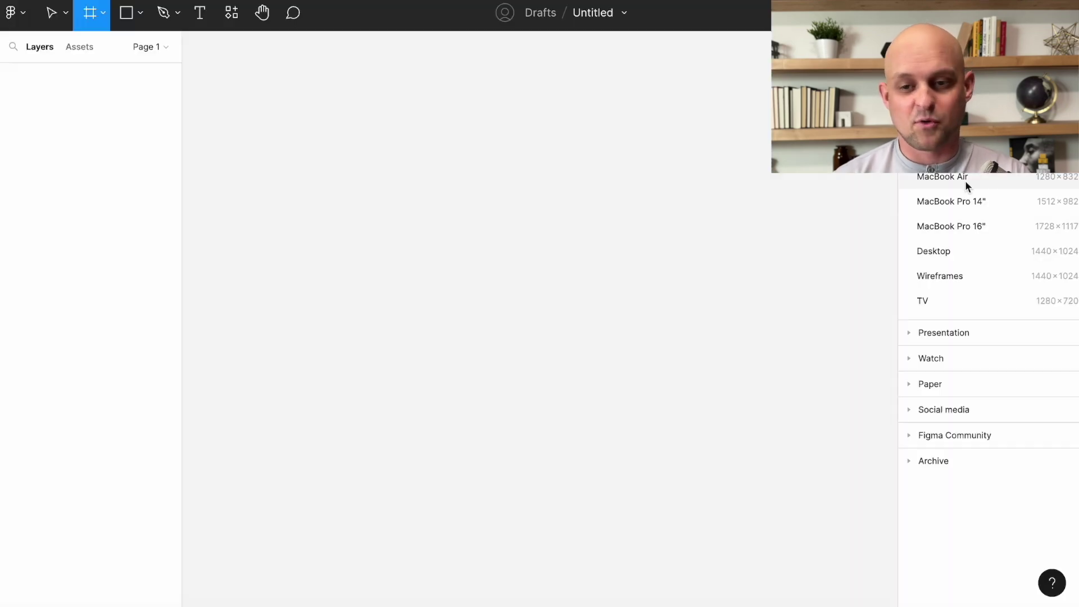
- Create a Desktop frame, place the mockup PNG beside it, and widen the yellow rectangle
{"action": "left_click", "coordinate": [927, 250]}
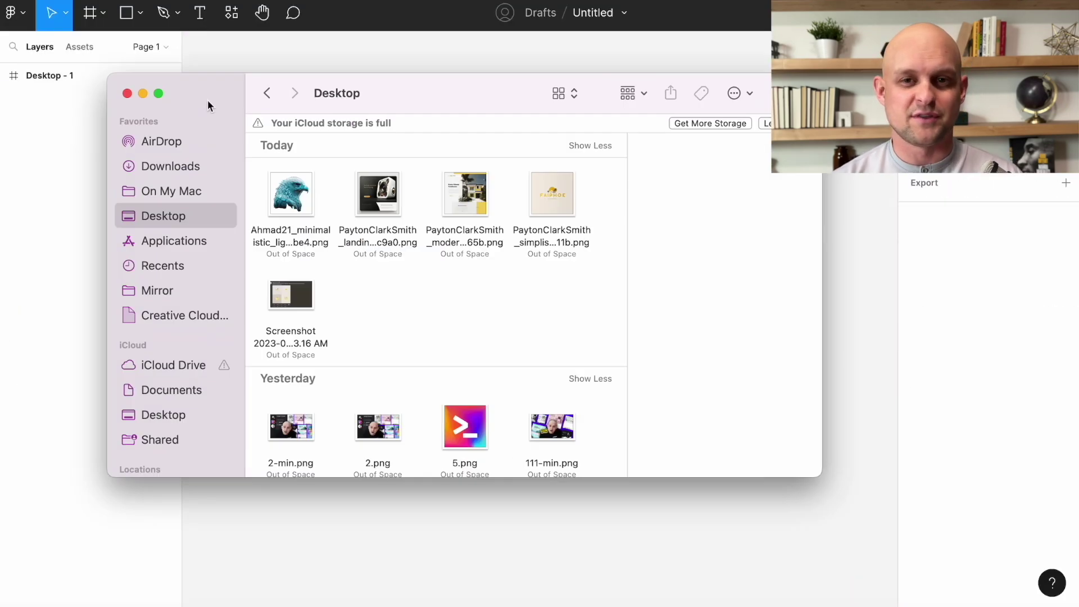
{"action": "left_click_drag", "start_coordinate": [462, 193], "coordinate": [370, 270]}
{"action": "scroll", "coordinate": [766, 178], "scroll_direction": "right", "scroll_amount": 5}
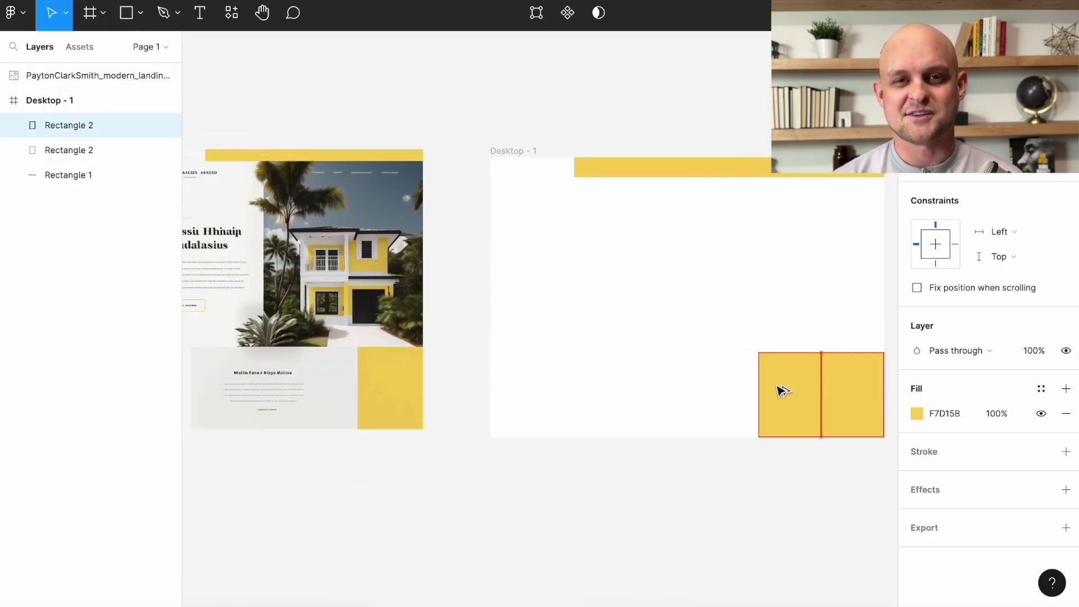
{"action": "left_click_drag", "start_coordinate": [759, 394], "coordinate": [573, 394]}
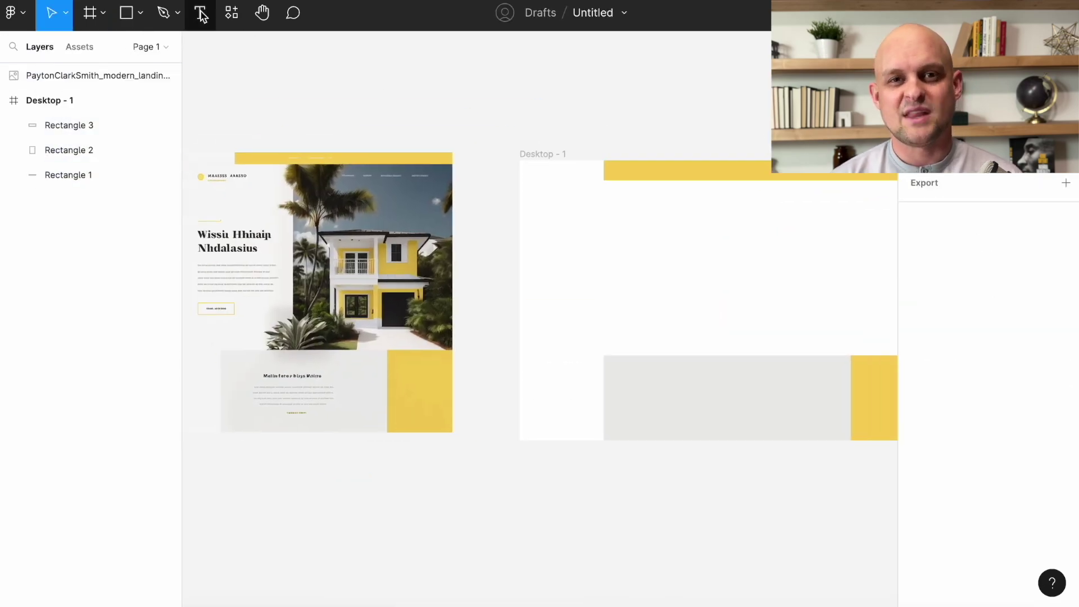
- Add the 'Discover a New Way To Vacation' heading and set the body text to Regular weight
{"action": "key", "text": "t"}
{"action": "left_click_drag", "start_coordinate": [534, 217], "coordinate": [650, 264]}
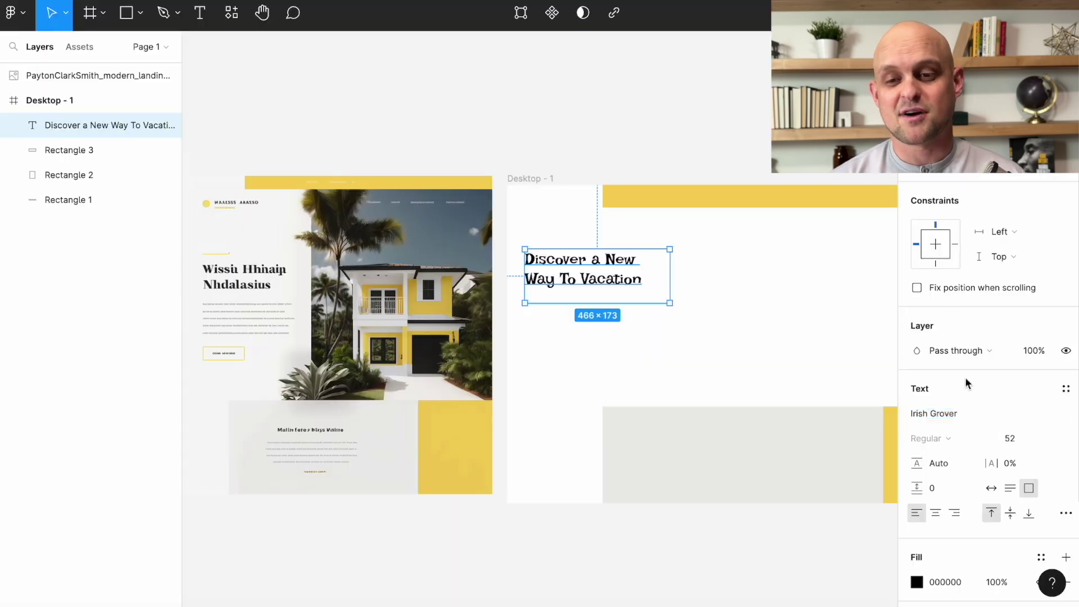
{"action": "left_click", "coordinate": [1042, 417]}
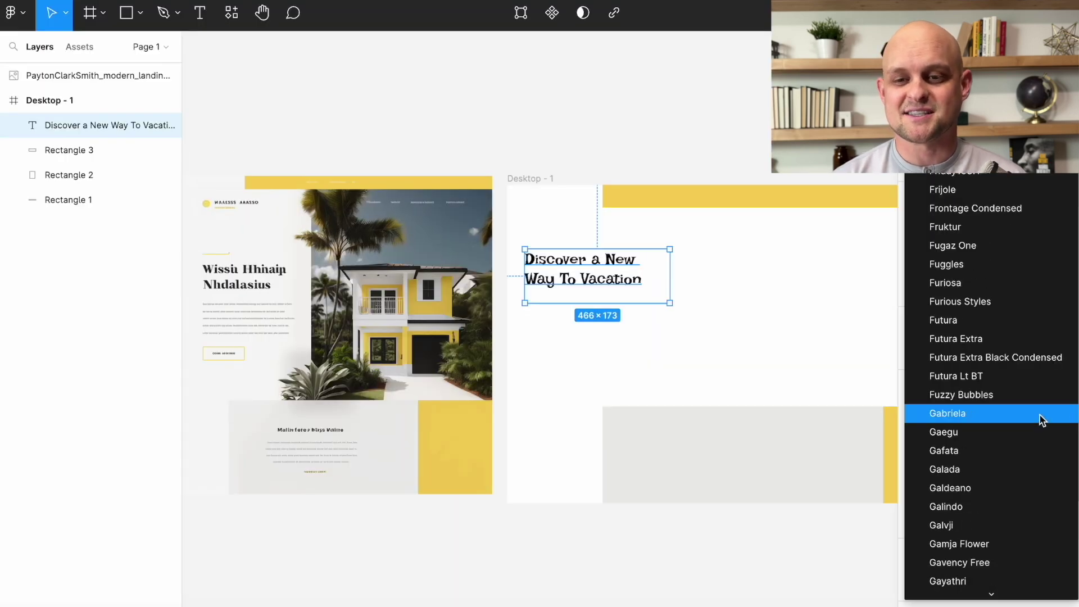
{"action": "scroll", "coordinate": [1034, 429], "scroll_direction": "down", "scroll_amount": 10}
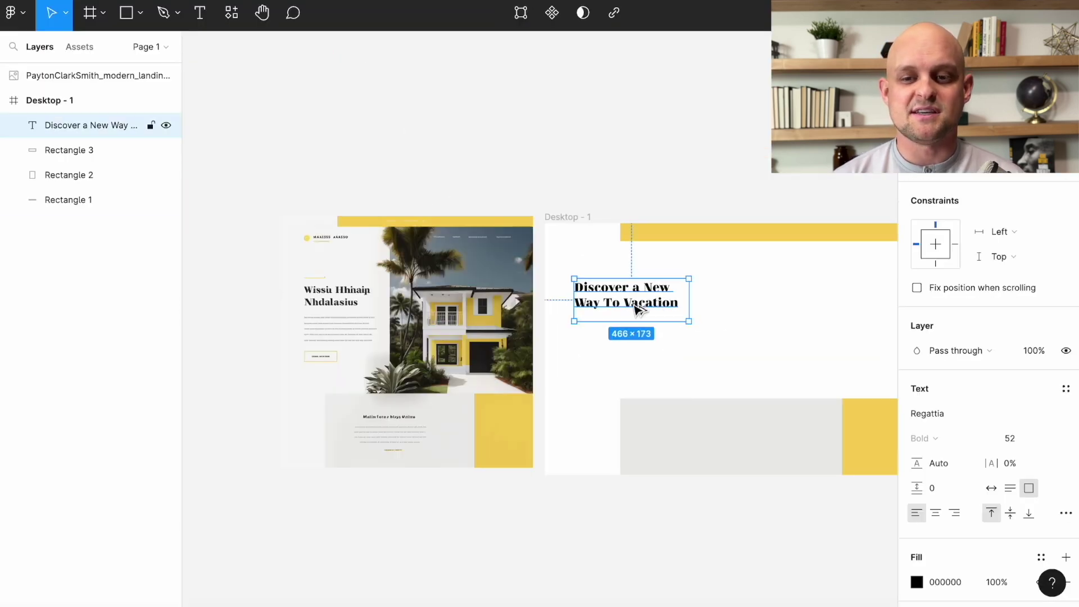
{"action": "left_click", "coordinate": [963, 414]}
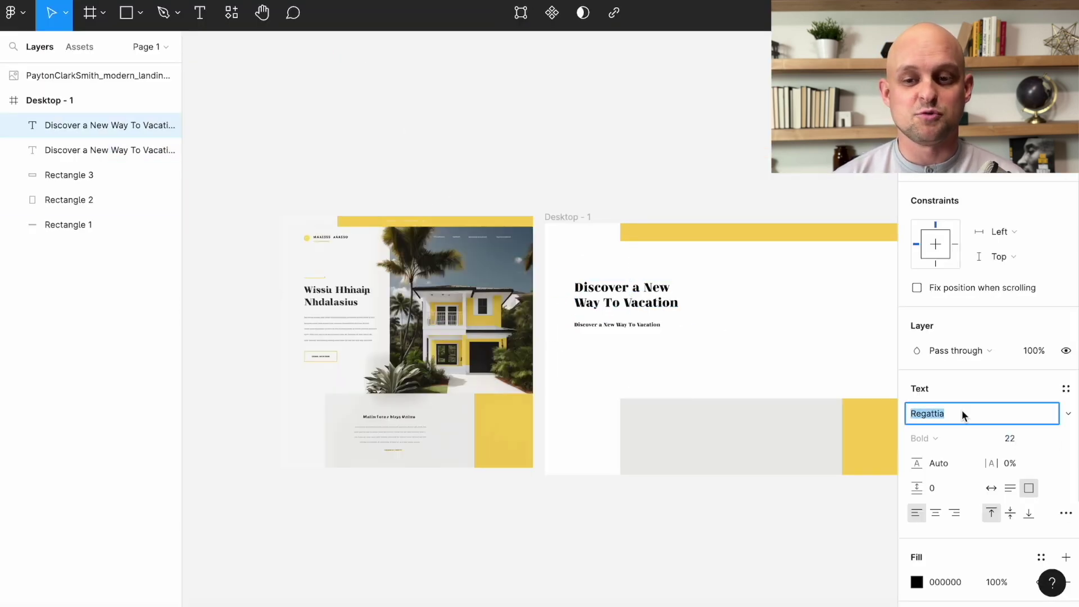
{"action": "left_click", "coordinate": [944, 437]}
{"action": "left_click", "coordinate": [958, 380]}
{"action": "left_click", "coordinate": [916, 581]}
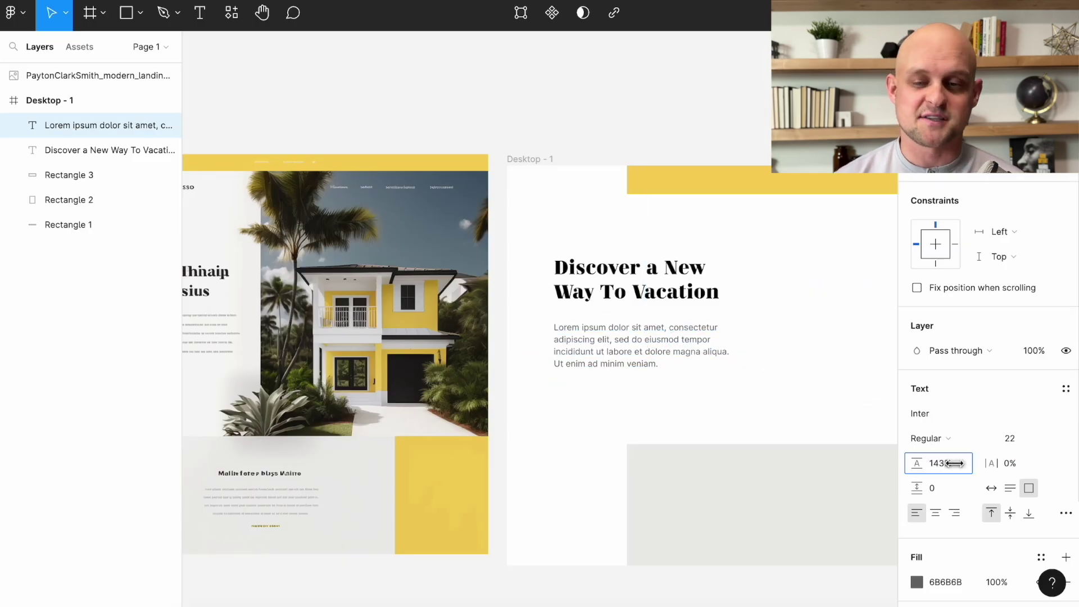
- Draw a small yellow accent bar above the heading and a 230×35 box under the paragraph
{"action": "left_click_drag", "start_coordinate": [388, 200], "coordinate": [426, 199]}
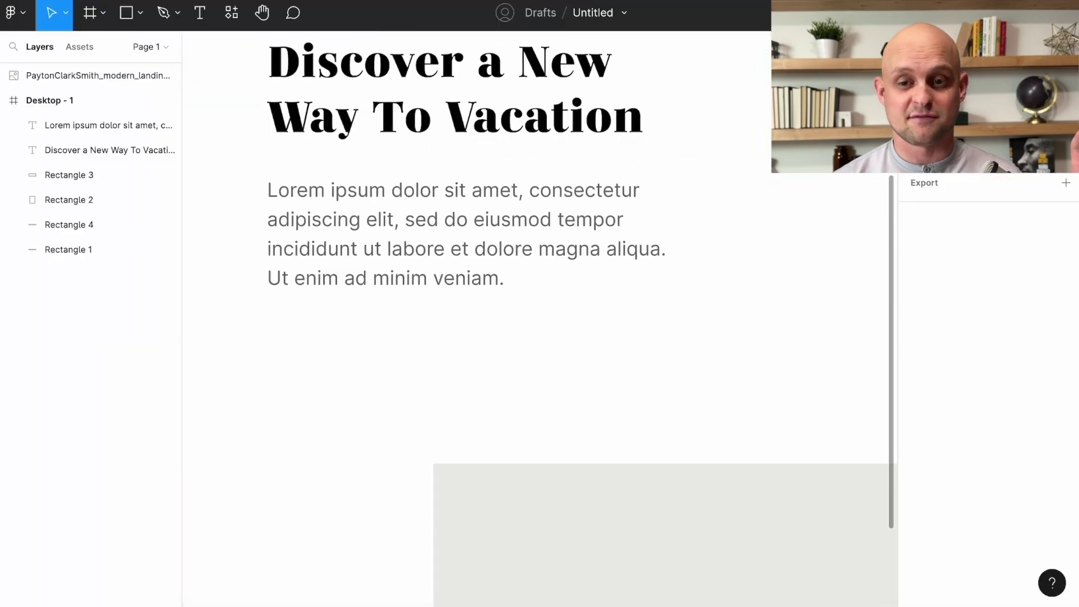
{"action": "key", "text": "r"}
{"action": "left_click_drag", "start_coordinate": [270, 316], "coordinate": [474, 348]}
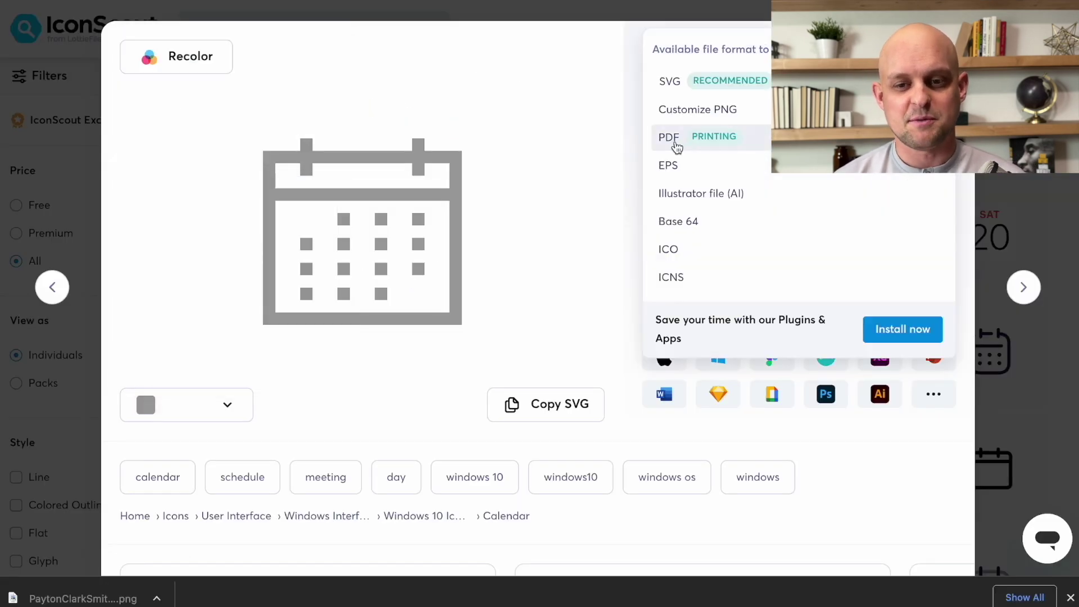
- Add calendar icons to the date fields, edit the Arrival label, and resize the paragraph to 342×98
{"action": "left_click", "coordinate": [684, 110]}
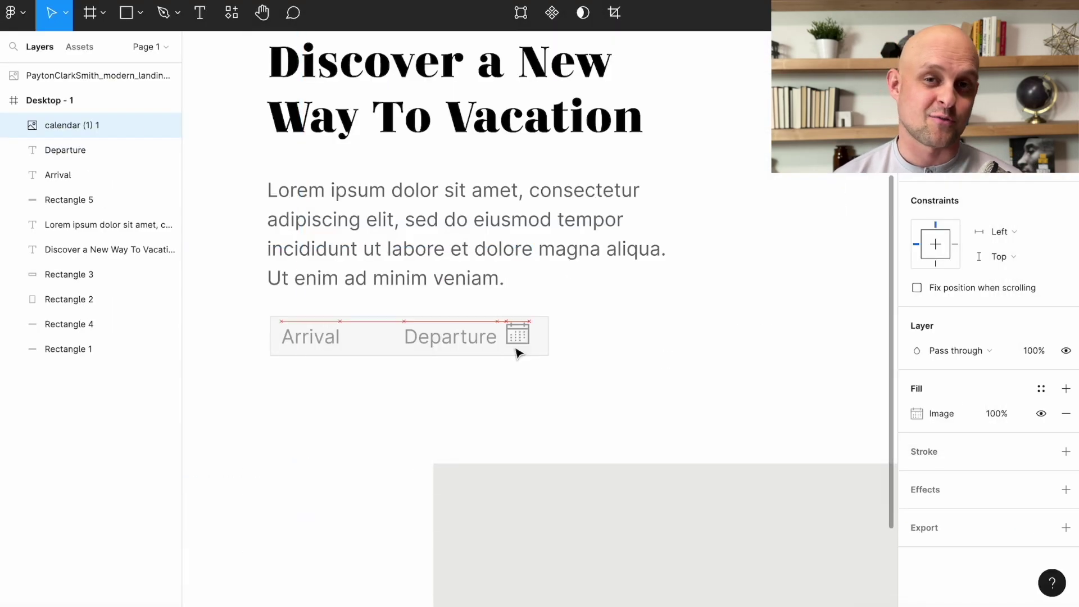
{"action": "scroll", "coordinate": [515, 352], "scroll_direction": "down", "scroll_amount": 2}
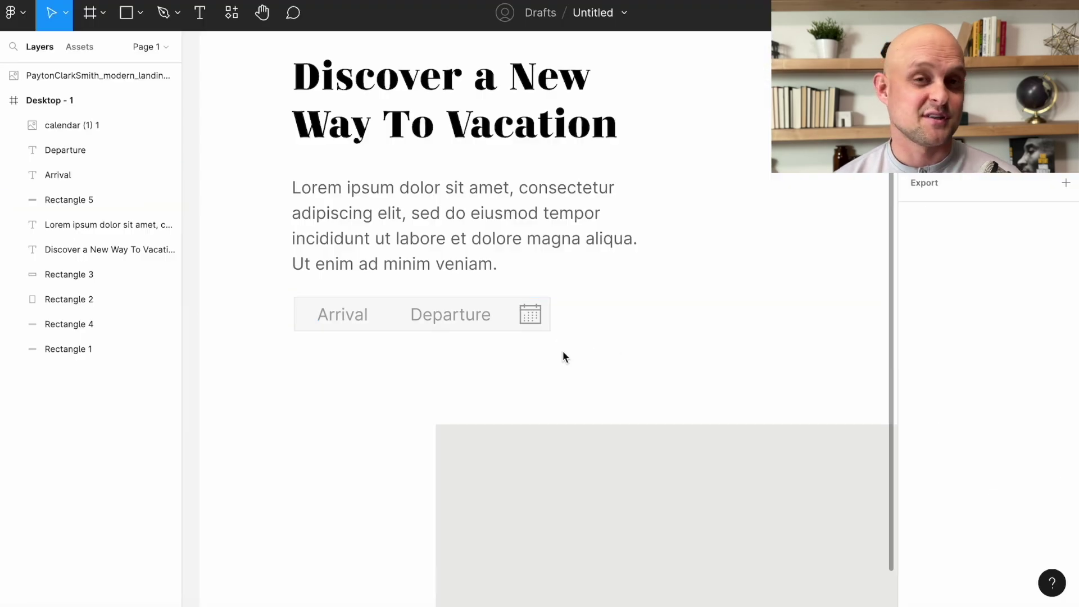
{"action": "double_click", "coordinate": [303, 349]}
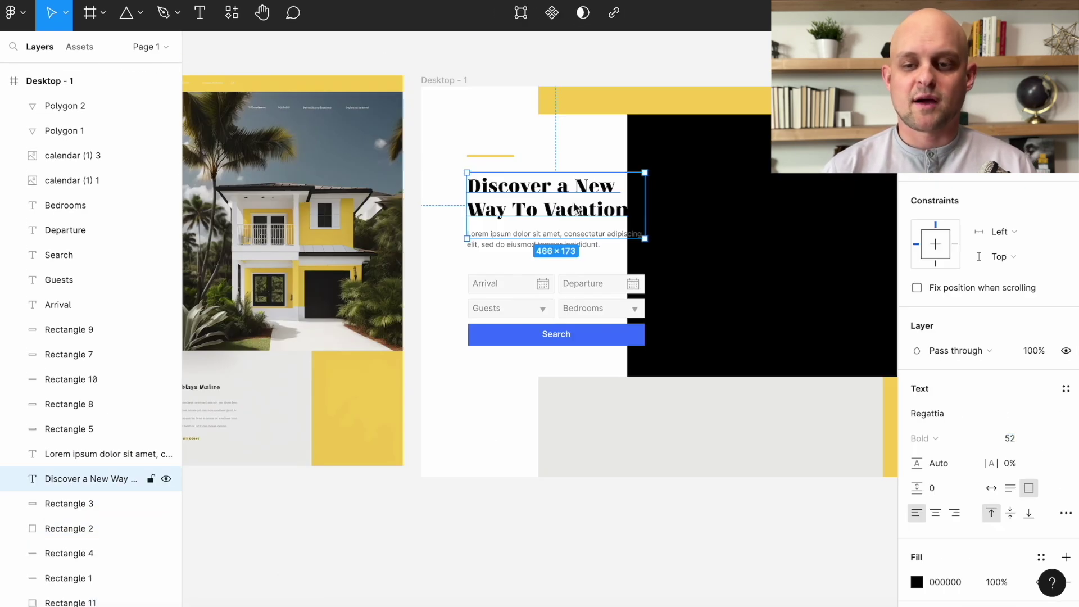
{"action": "left_click", "coordinate": [523, 244]}
{"action": "left_click_drag", "start_coordinate": [608, 251], "coordinate": [598, 268]}
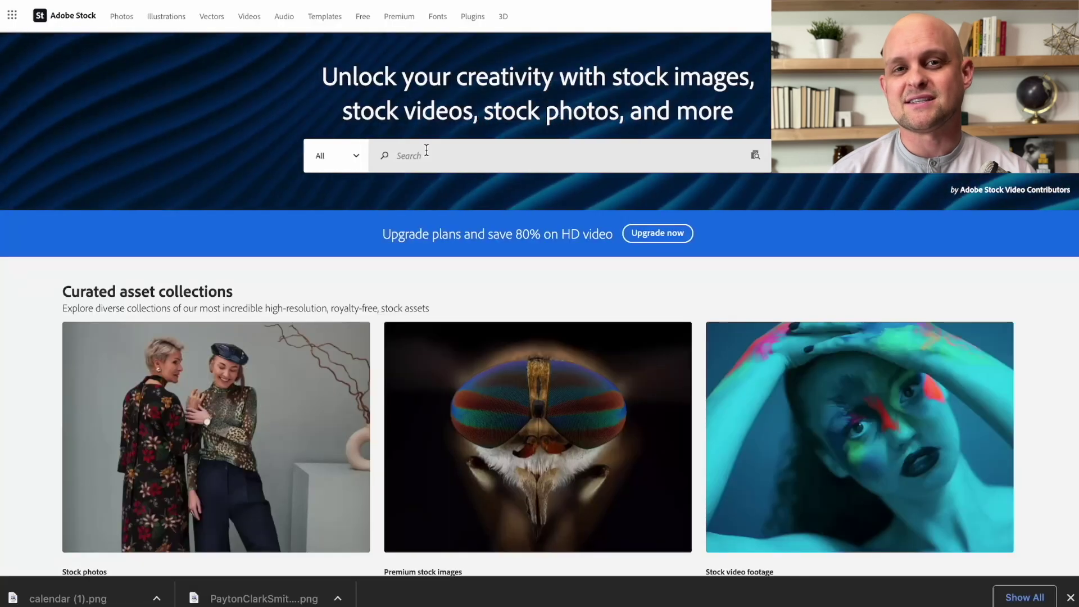
- Search Adobe Stock for 'vacation home in florida with palm trees' and fit the villa photo in the frame
{"action": "left_click", "coordinate": [425, 150]}
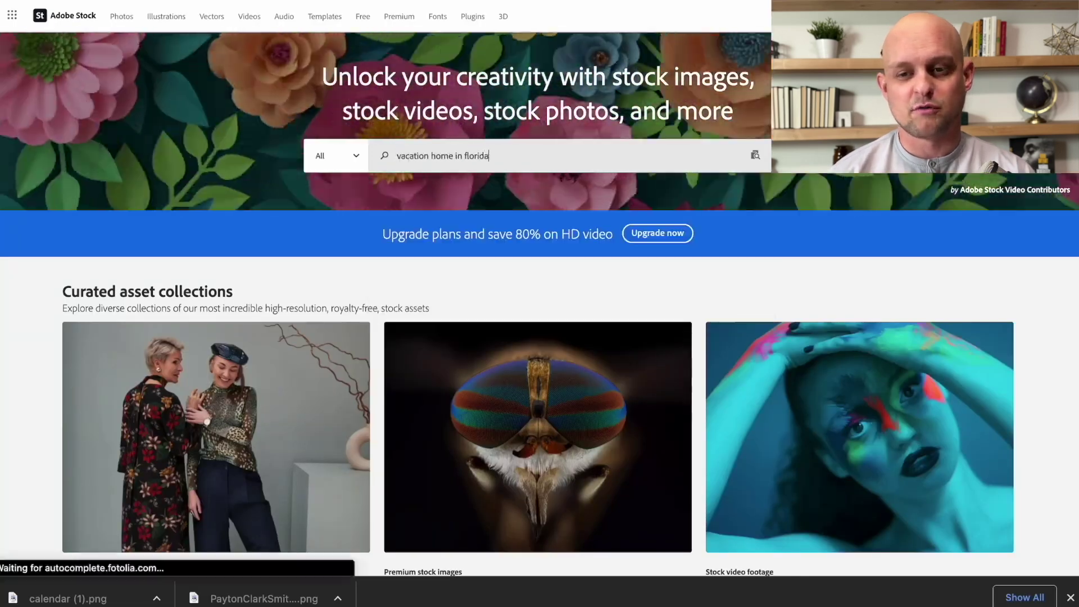
{"action": "key", "text": "Return"}
{"action": "scroll", "coordinate": [374, 308], "scroll_direction": "down", "scroll_amount": 15}
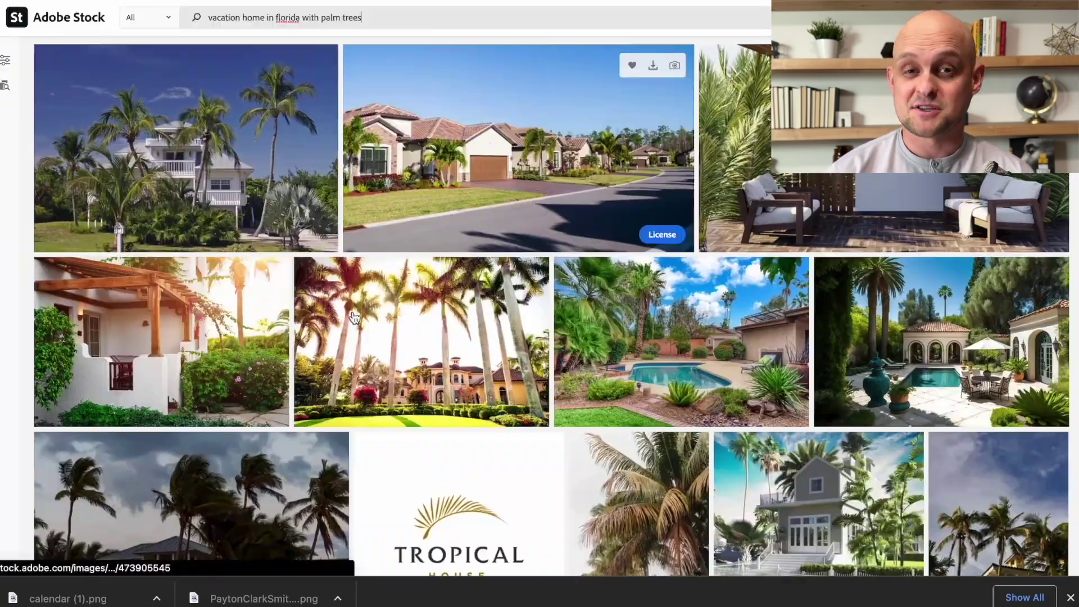
{"action": "scroll", "coordinate": [354, 318], "scroll_direction": "down", "scroll_amount": 10}
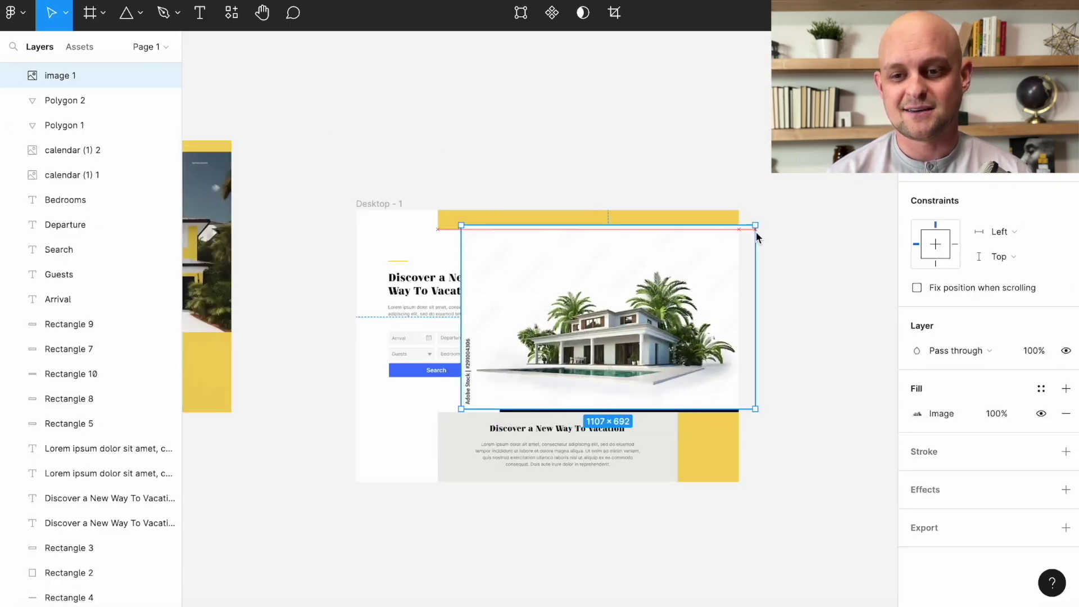
{"action": "left_click_drag", "start_coordinate": [755, 231], "coordinate": [812, 188]}
- License the villa stock photo and scale it over the hero area beside the booking form
{"action": "left_click_drag", "start_coordinate": [431, 187], "coordinate": [381, 173]}
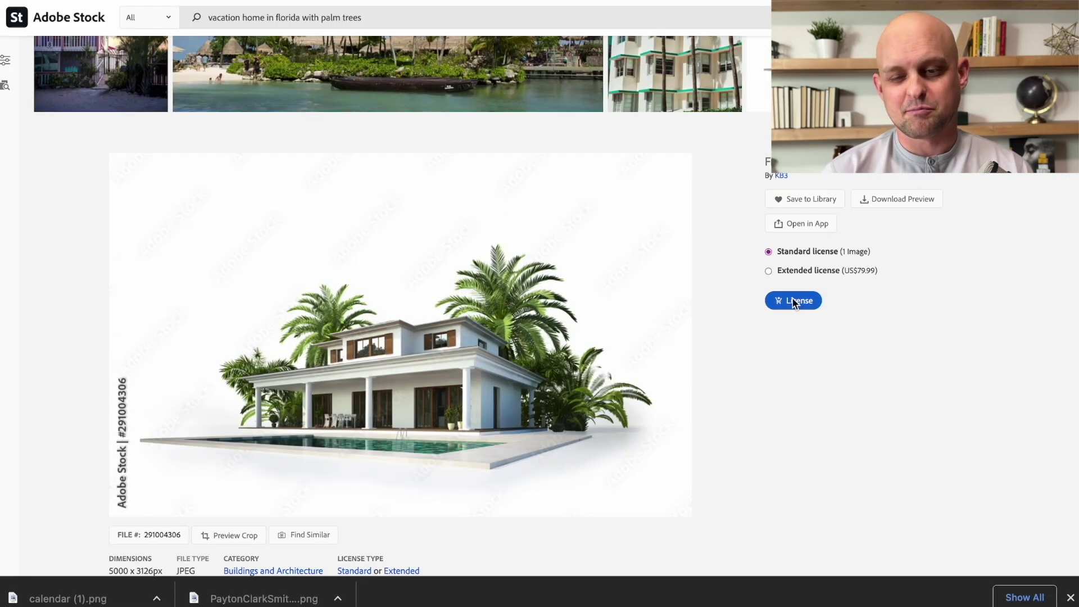
{"action": "left_click", "coordinate": [793, 301]}
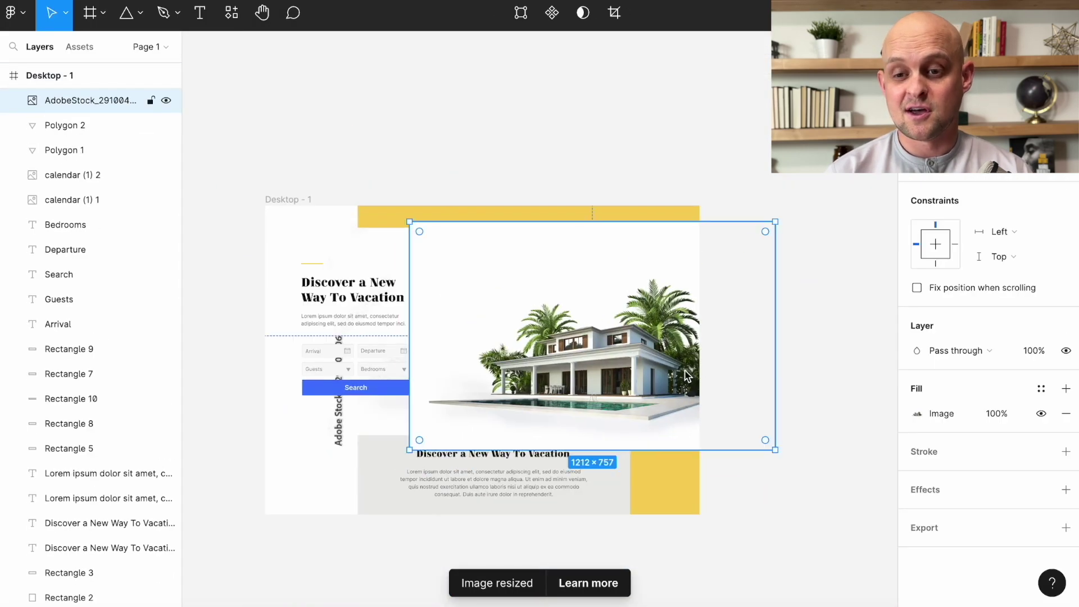
{"action": "left_click_drag", "start_coordinate": [686, 373], "coordinate": [687, 375]}
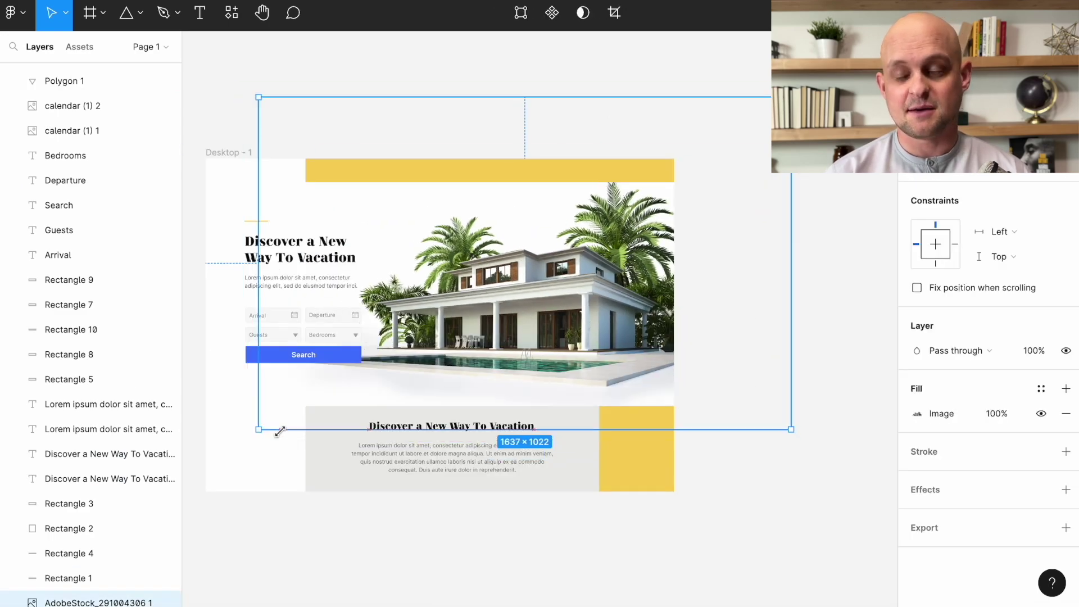
- Check the font sizes of the 'Discover a New Way' heading and body paragraph, then start a /imagine command
{"action": "left_click", "coordinate": [607, 171]}
{"action": "scroll", "coordinate": [612, 203], "scroll_direction": "up", "scroll_amount": 3}
{"action": "scroll", "coordinate": [475, 160], "scroll_direction": "down", "scroll_amount": 4}
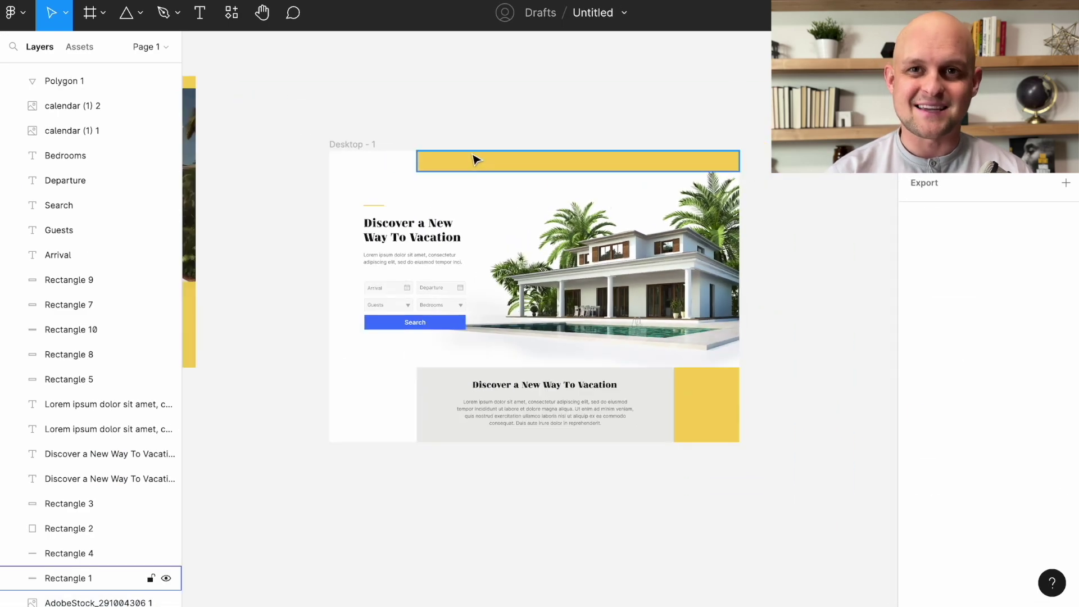
{"action": "left_click", "coordinate": [475, 160]}
{"action": "scroll", "coordinate": [747, 412], "scroll_direction": "down", "scroll_amount": 3}
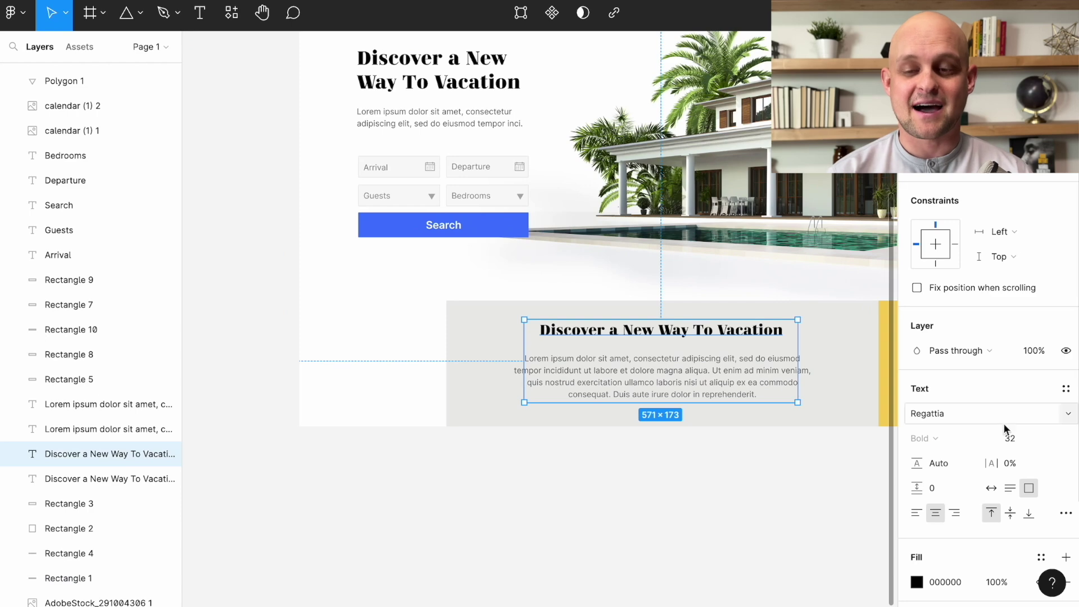
{"action": "left_click", "coordinate": [1018, 438]}
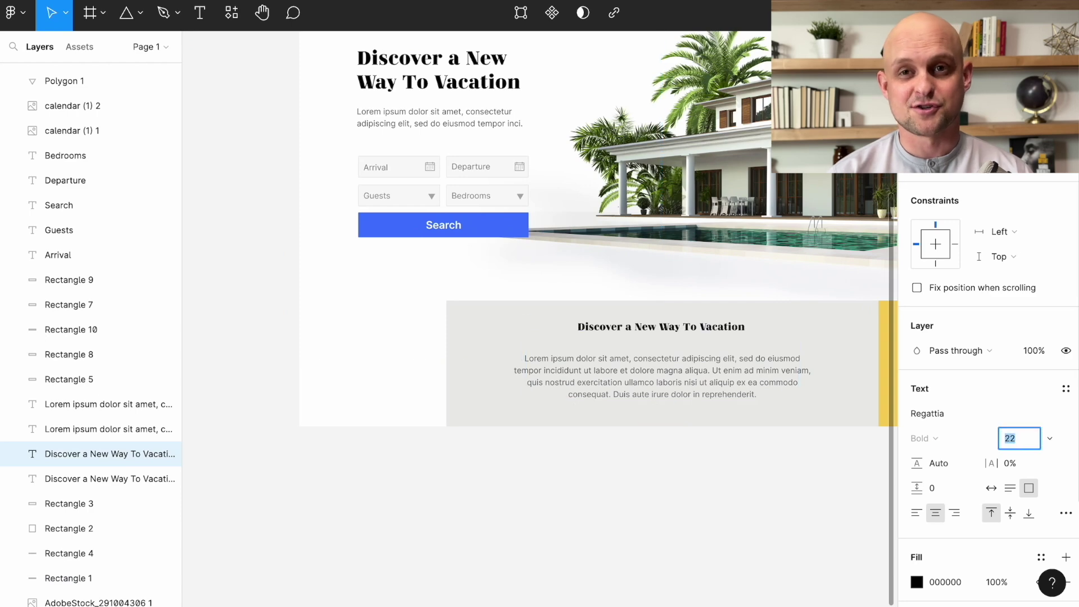
{"action": "left_click", "coordinate": [661, 376]}
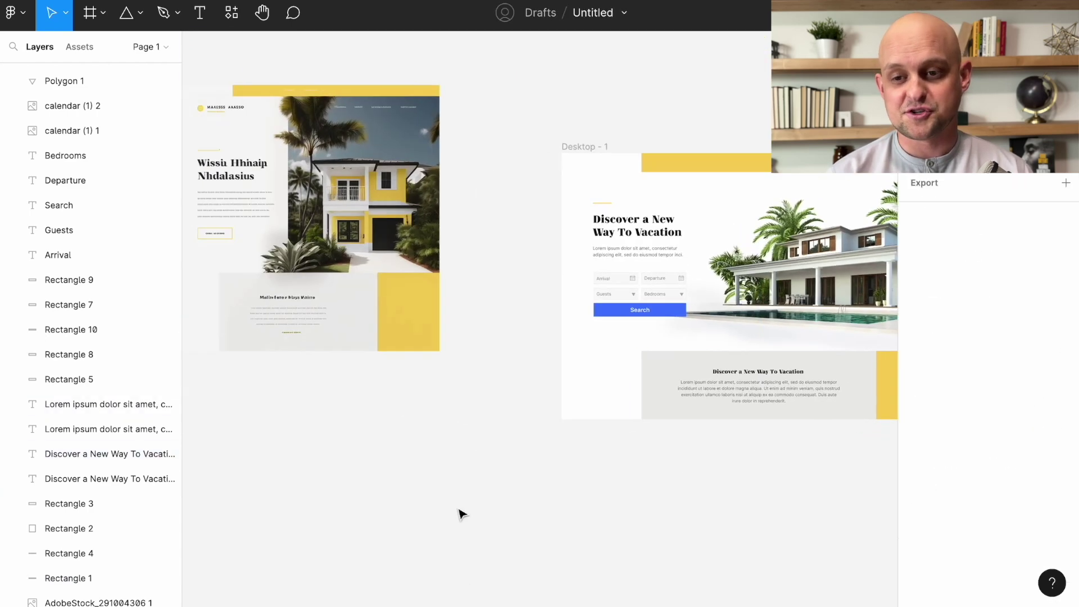
{"action": "scroll", "coordinate": [480, 536], "scroll_direction": "up", "scroll_amount": 3}
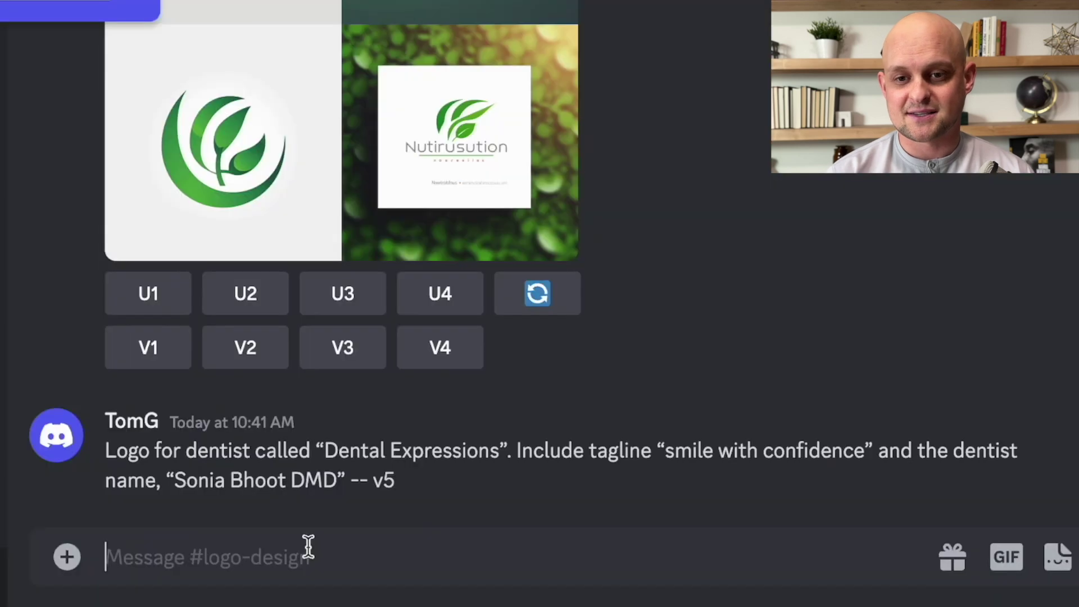
{"action": "type", "text": "/im"}
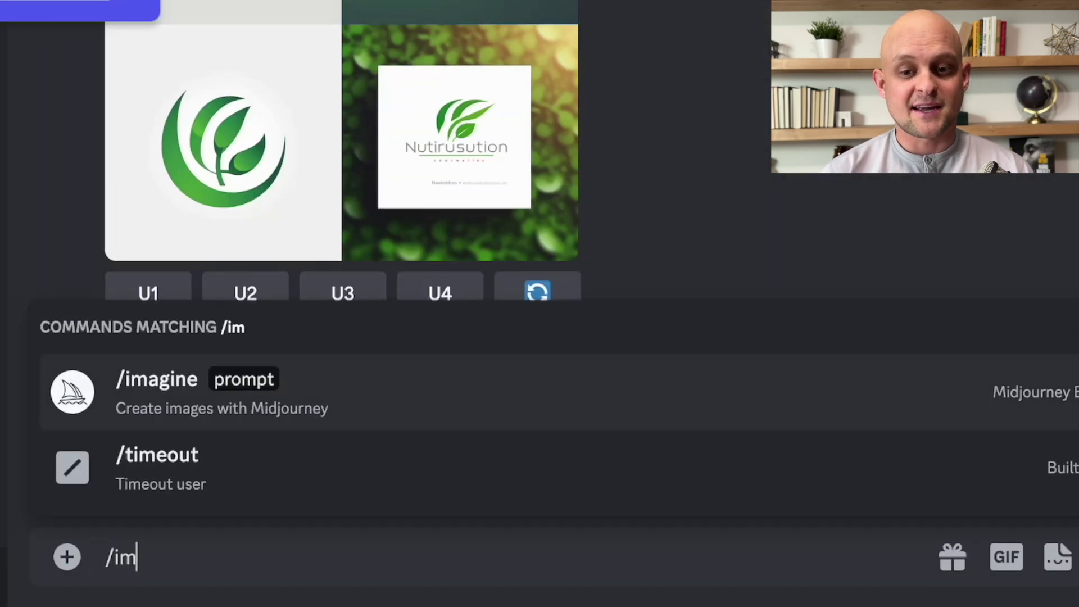
- Prompt Midjourney /imagine for a simplistic white icon logo of a house, sun and palm tree
{"action": "left_click", "coordinate": [415, 415]}
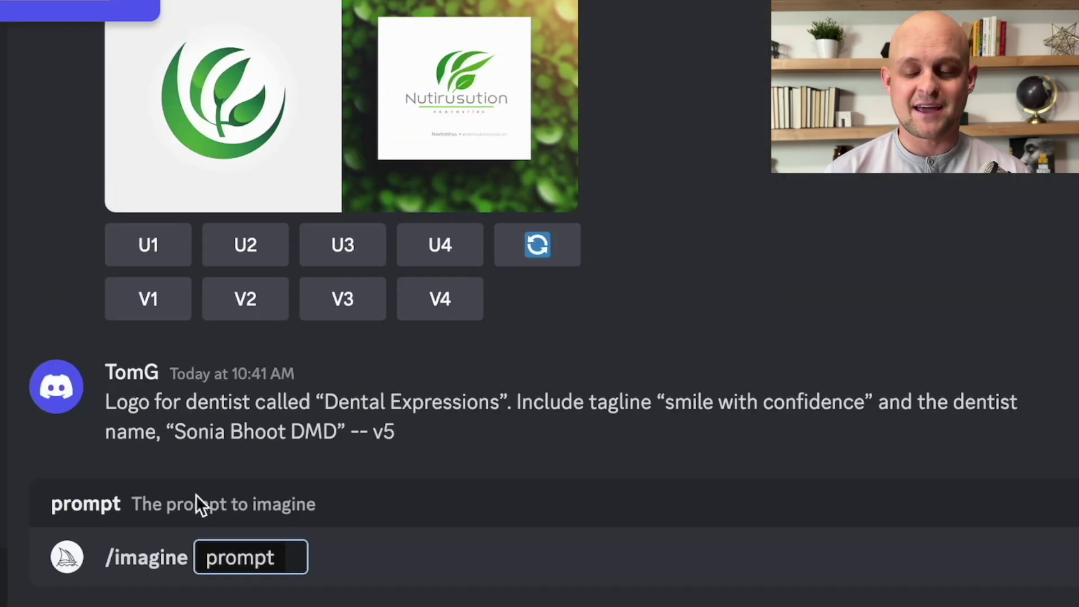
{"action": "type", "text": "simplist"}
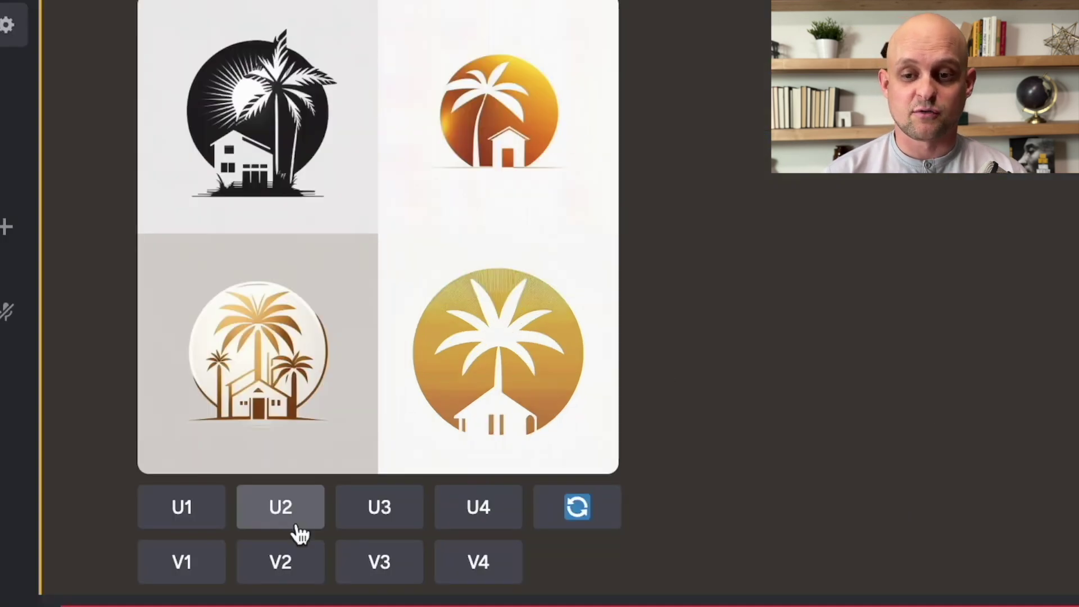
- Request variations of the second and fourth logos (V2, V4) and view the new grid
{"action": "left_click", "coordinate": [284, 566]}
{"action": "left_click", "coordinate": [475, 567]}
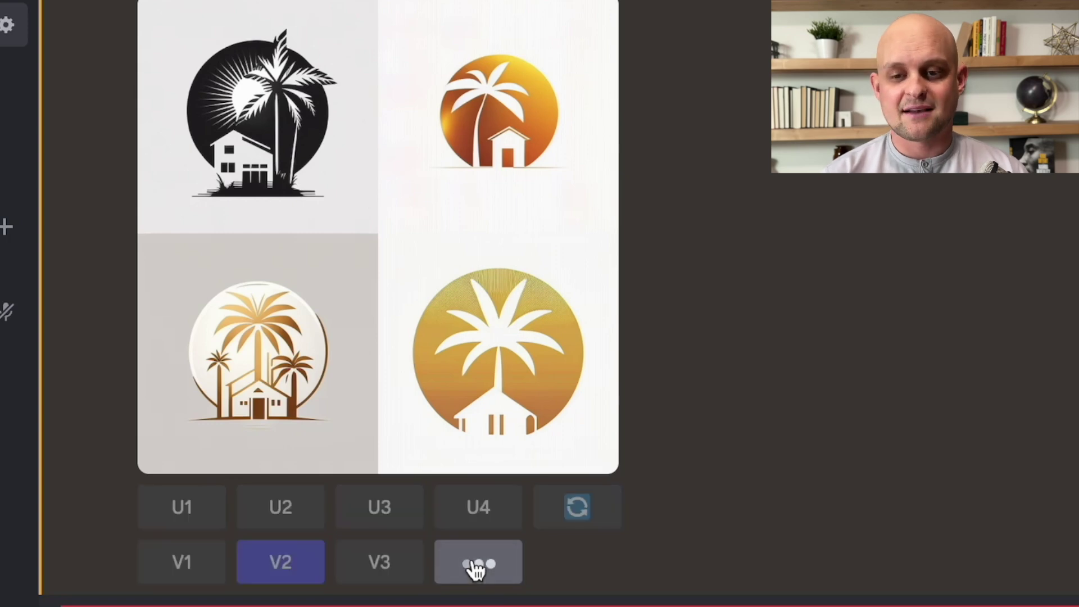
{"action": "scroll", "coordinate": [639, 471], "scroll_direction": "down", "scroll_amount": 8}
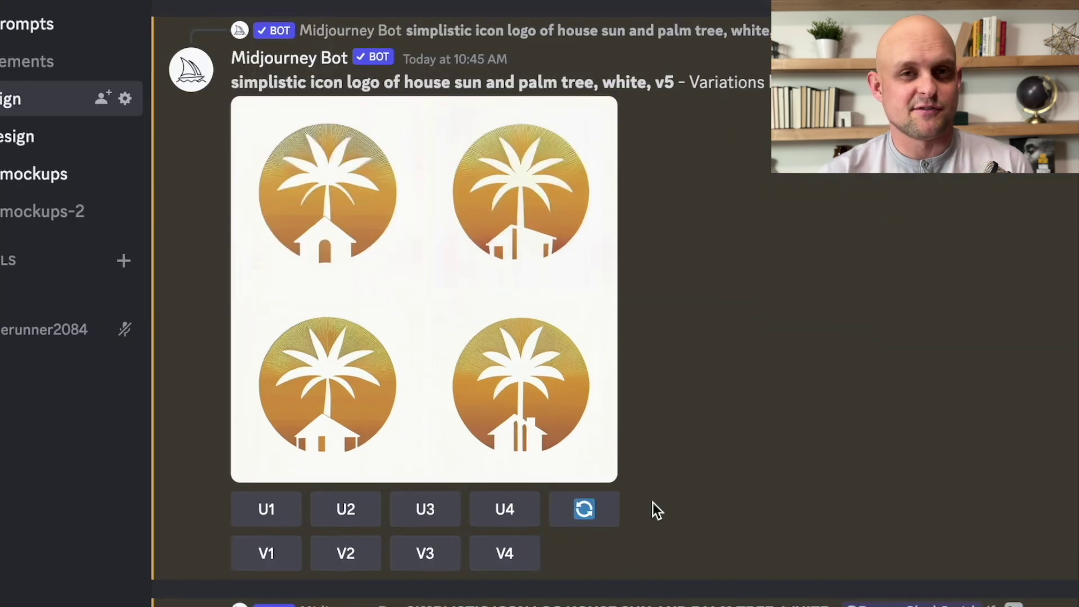
- Upscale the fourth gold palm-and-house logo variation with U4
{"action": "left_click", "coordinate": [504, 509]}
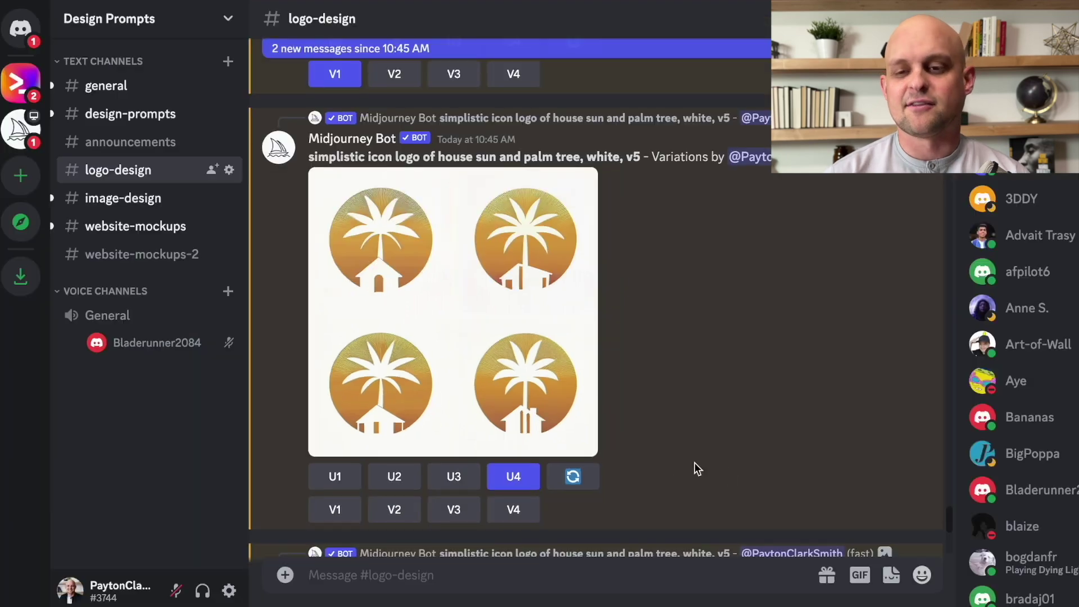
{"action": "scroll", "coordinate": [694, 461], "scroll_direction": "down", "scroll_amount": 3}
{"action": "scroll", "coordinate": [693, 462], "scroll_direction": "up", "scroll_amount": 3}
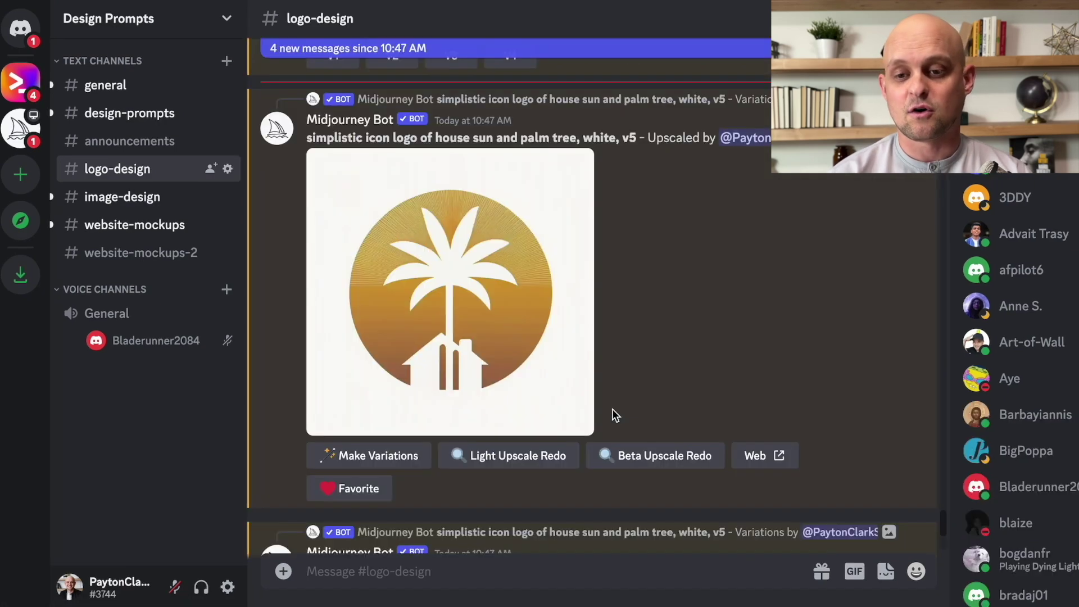
{"action": "scroll", "coordinate": [612, 415], "scroll_direction": "down", "scroll_amount": 5}
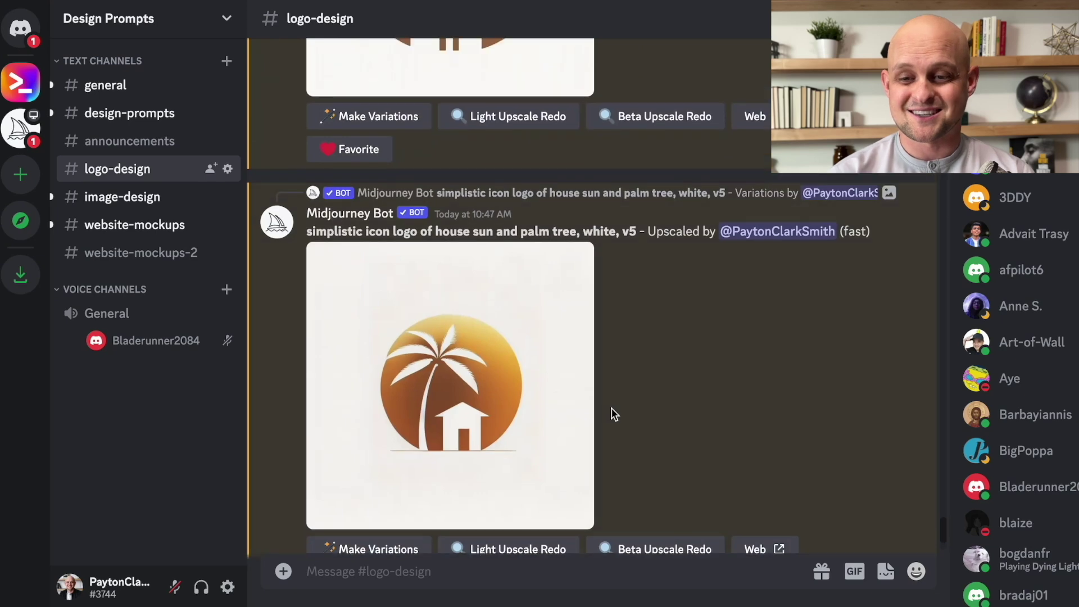
{"action": "scroll", "coordinate": [611, 415], "scroll_direction": "up", "scroll_amount": 5}
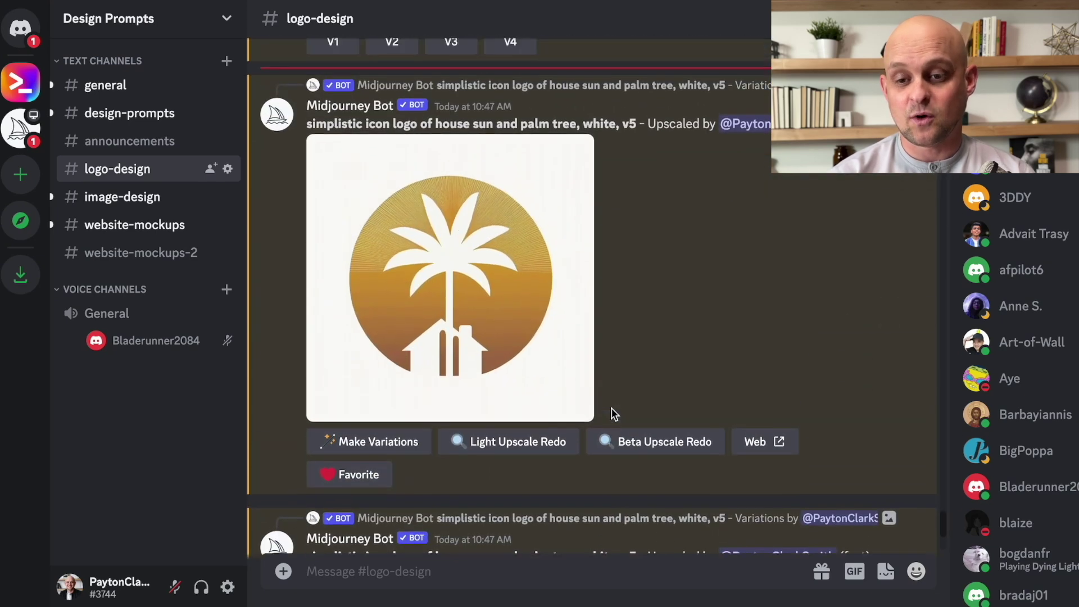
- Copy the enlarged upscaled logo image to the clipboard
{"action": "left_click", "coordinate": [506, 305]}
{"action": "right_click", "coordinate": [596, 351]}
{"action": "left_click", "coordinate": [637, 398]}
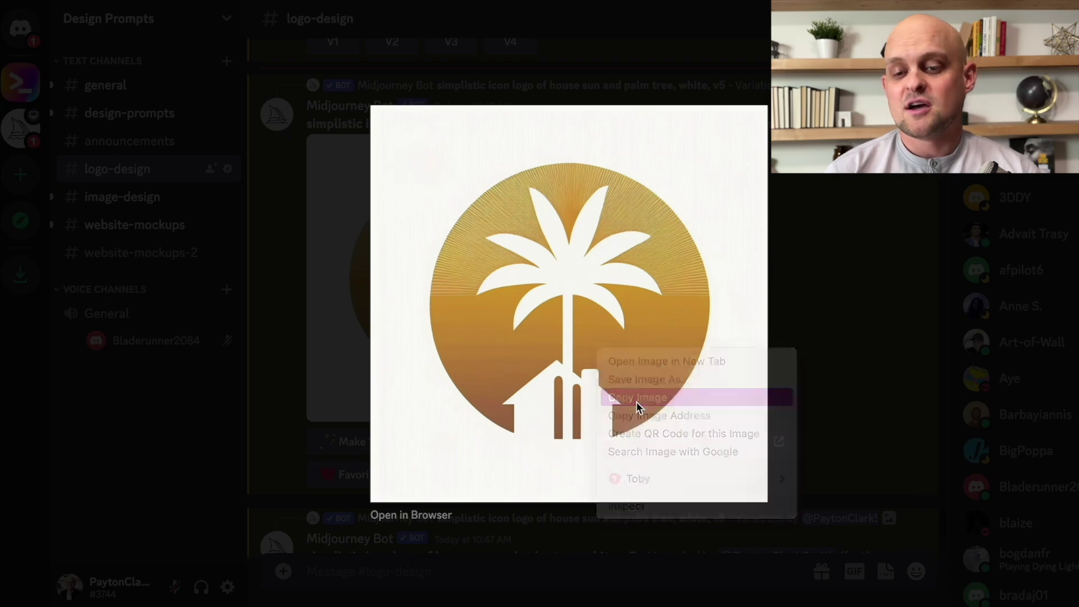
{"action": "left_click", "coordinate": [780, 351]}
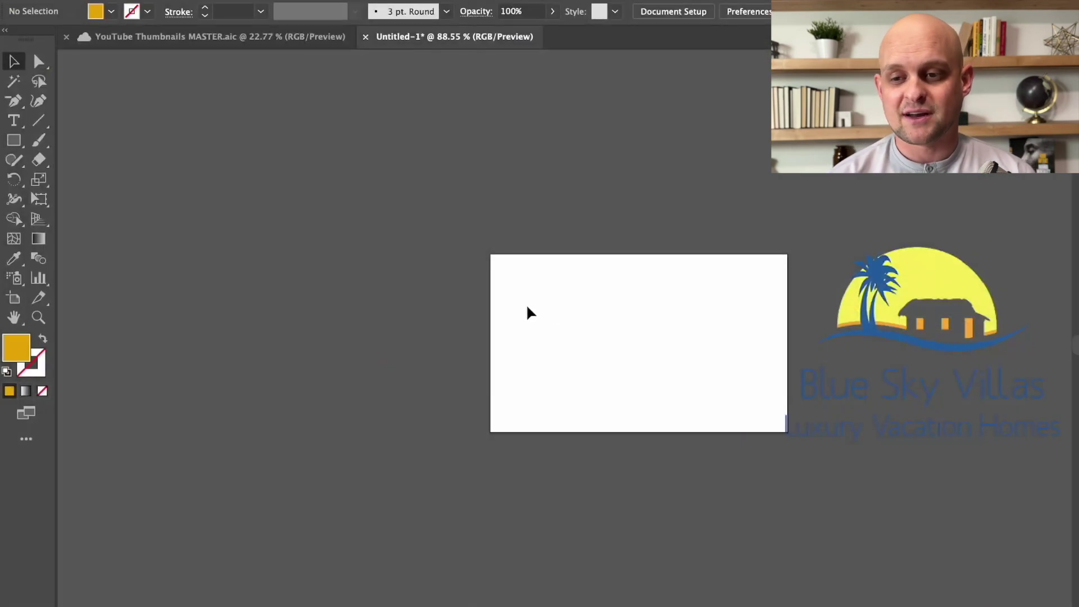
- Paste the logo image into Illustrator and shrink it to the left of the artboard
{"action": "key", "text": "ctrl+v"}
{"action": "left_click_drag", "start_coordinate": [962, 346], "coordinate": [621, 346]}
{"action": "scroll", "coordinate": [618, 347], "scroll_direction": "up", "scroll_amount": 1}
{"action": "left_click_drag", "start_coordinate": [561, 366], "coordinate": [397, 366]}
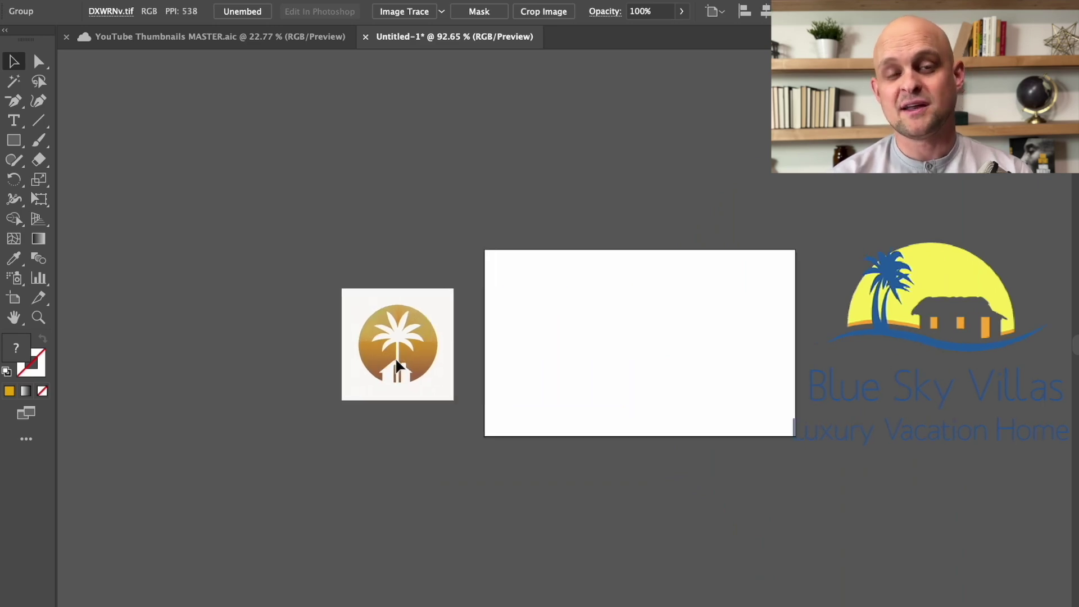
{"action": "scroll", "coordinate": [397, 365], "scroll_direction": "right", "scroll_amount": 4}
- Add the 'Blue Sky Villas' title text set in Regattia Bold
{"action": "key", "text": "ctrl+v"}
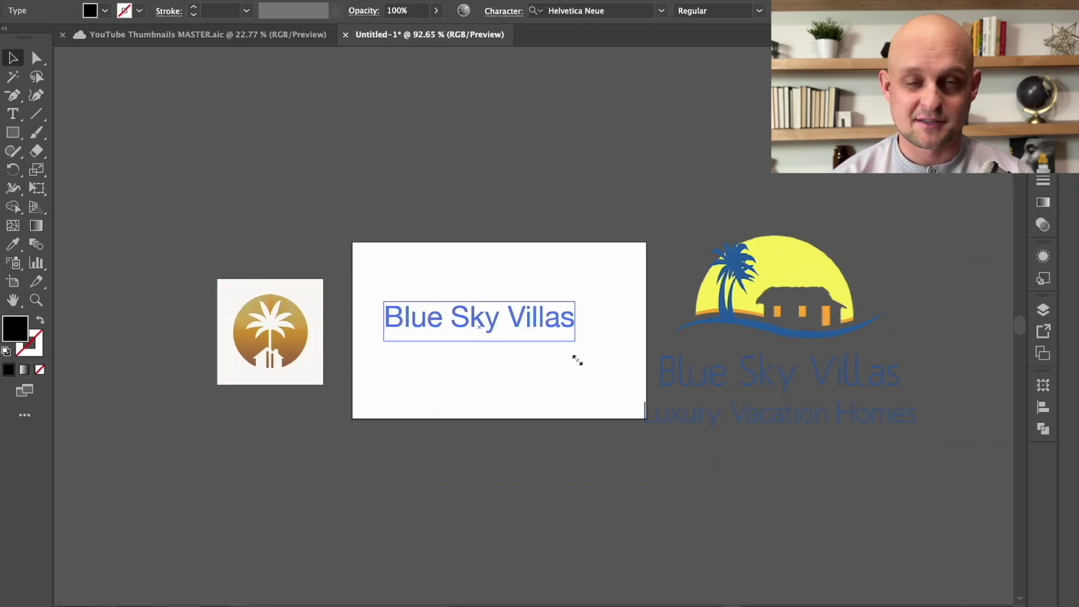
{"action": "left_click", "coordinate": [758, 11]}
{"action": "left_click", "coordinate": [706, 197]}
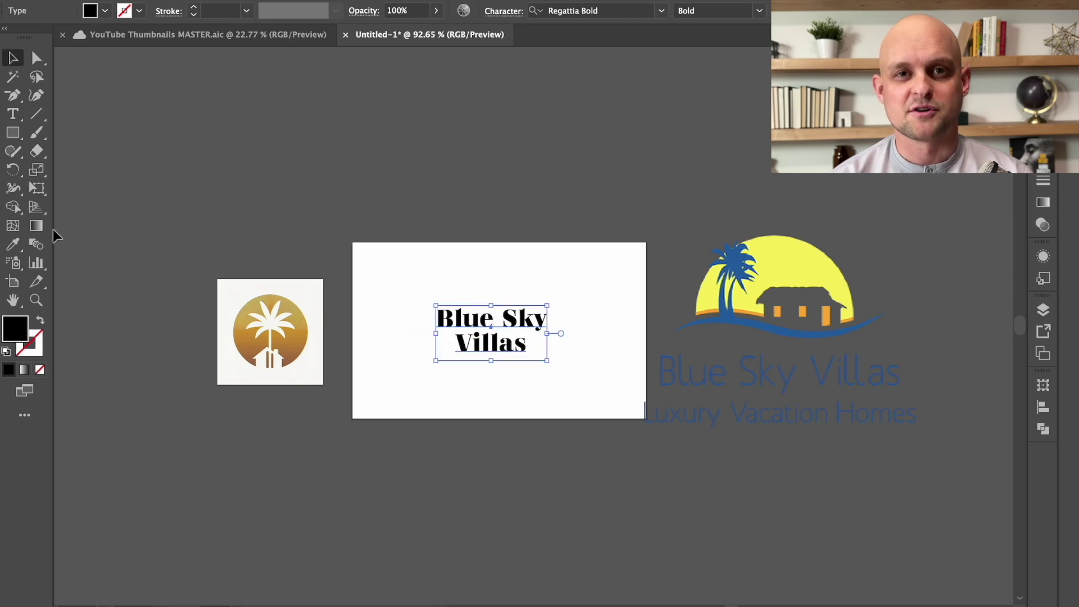
- Trace the house as a blue rectangle and outline the palm tree with the Curvature tool
{"action": "left_click_drag", "start_coordinate": [263, 509], "coordinate": [434, 433]}
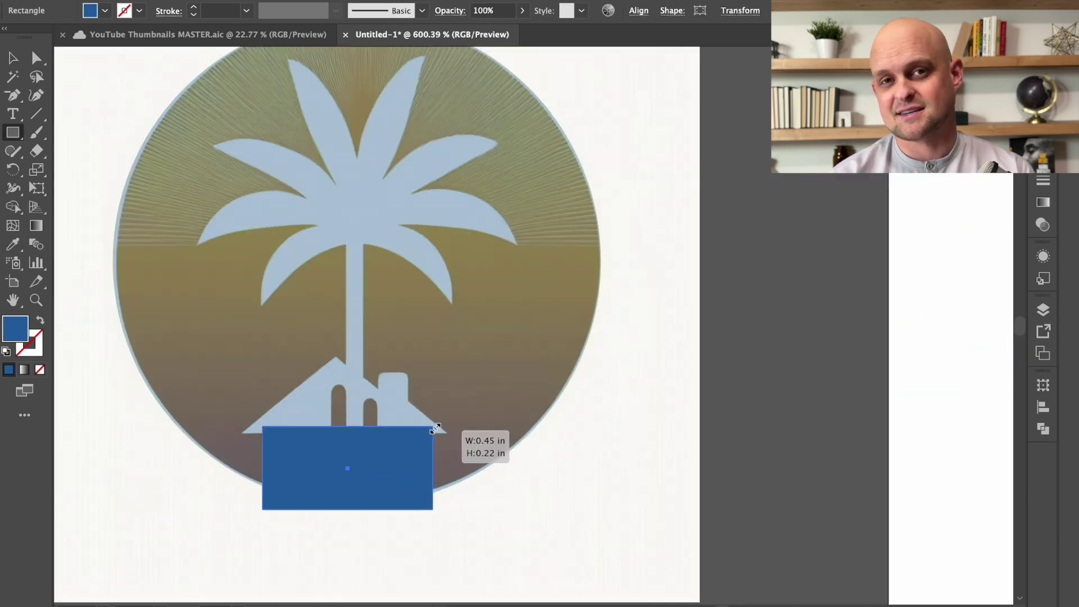
{"action": "key", "text": "shift+grave"}
{"action": "left_click", "coordinate": [348, 387]}
{"action": "left_click", "coordinate": [347, 245]}
{"action": "left_click", "coordinate": [300, 262]}
{"action": "left_click", "coordinate": [261, 310]}
{"action": "left_click", "coordinate": [315, 226]}
{"action": "left_click", "coordinate": [256, 228]}
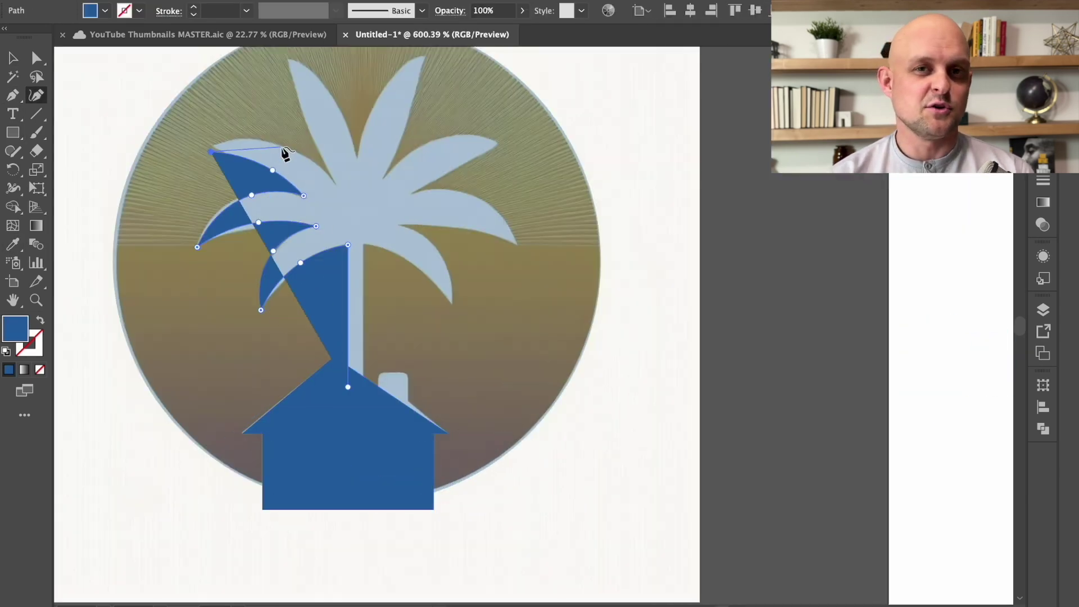
{"action": "left_click", "coordinate": [281, 146]}
{"action": "left_click", "coordinate": [289, 55]}
{"action": "left_click", "coordinate": [355, 150]}
{"action": "left_click", "coordinate": [426, 54]}
{"action": "left_click", "coordinate": [389, 167]}
{"action": "left_click", "coordinate": [506, 143]}
{"action": "left_click", "coordinate": [516, 242]}
{"action": "left_click", "coordinate": [411, 226]}
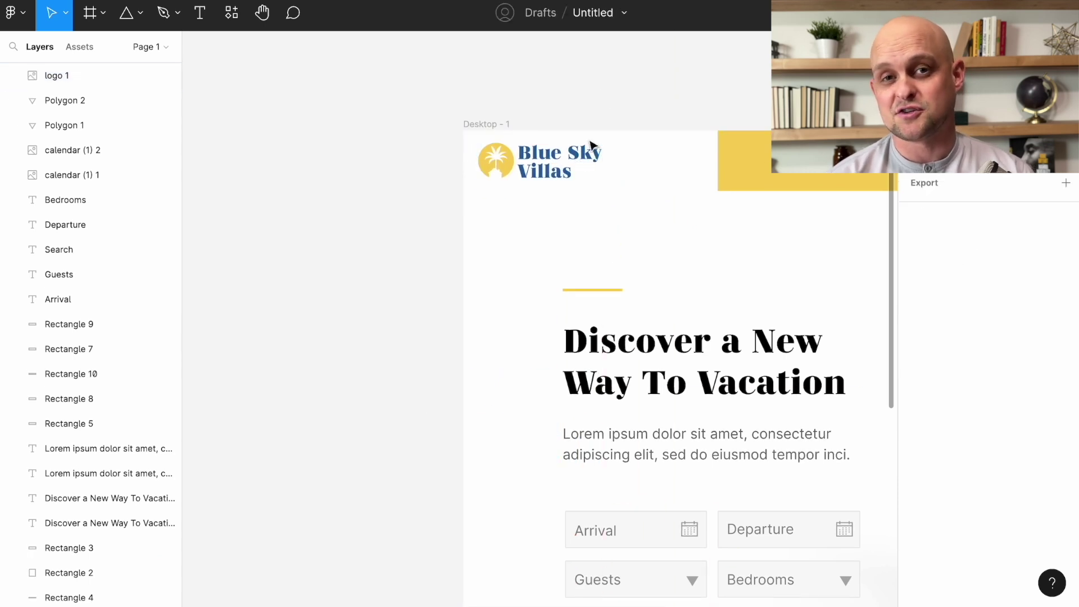
- Nudge the Blue Sky Villas logo into position in the page header's top-left corner
{"action": "left_click", "coordinate": [608, 163]}
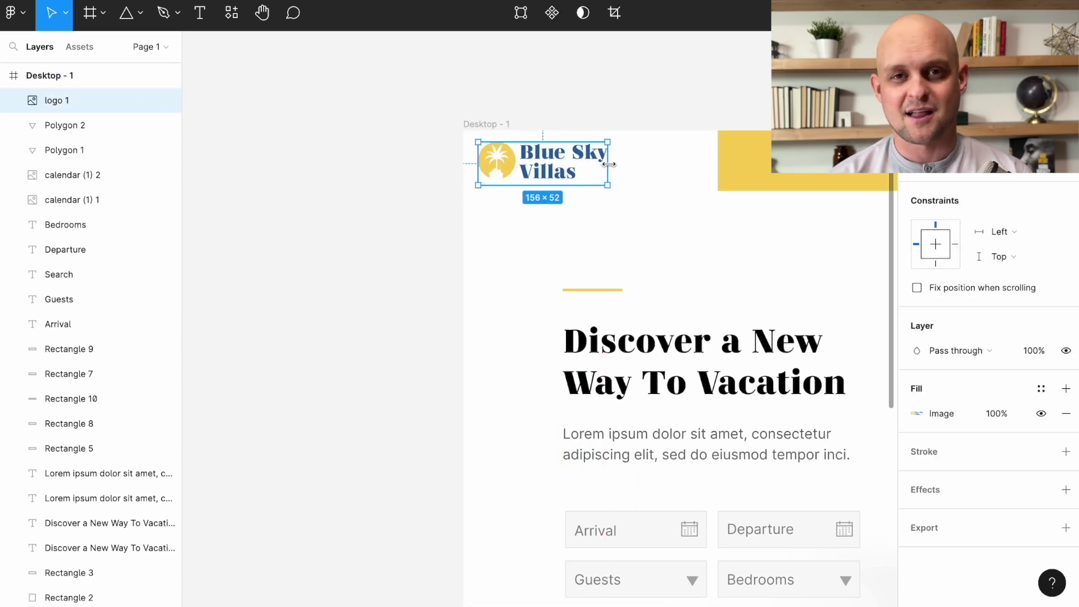
{"action": "left_click_drag", "start_coordinate": [609, 164], "coordinate": [604, 175]}
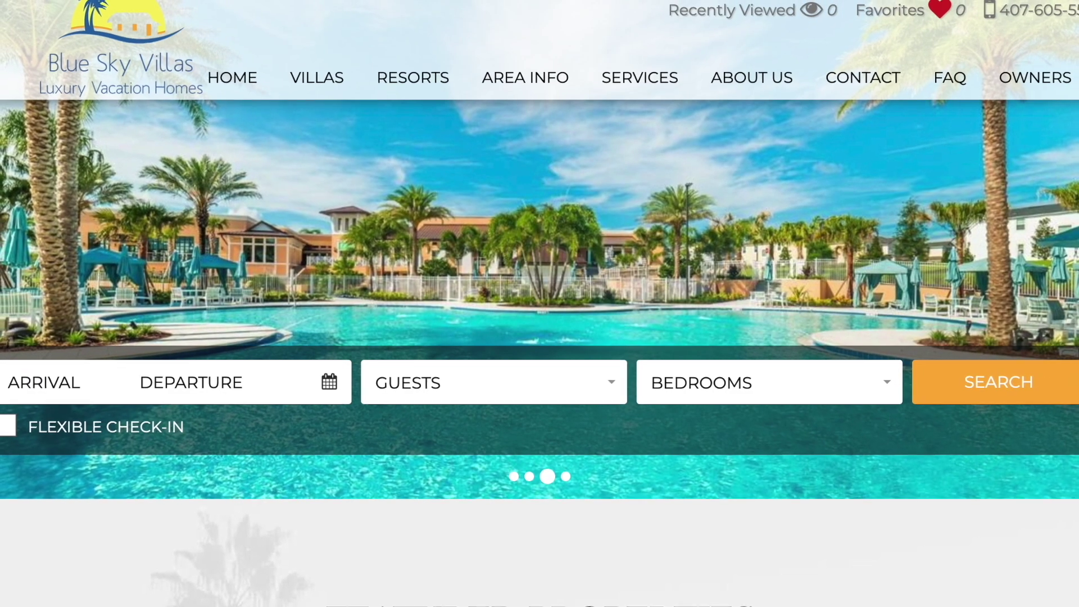